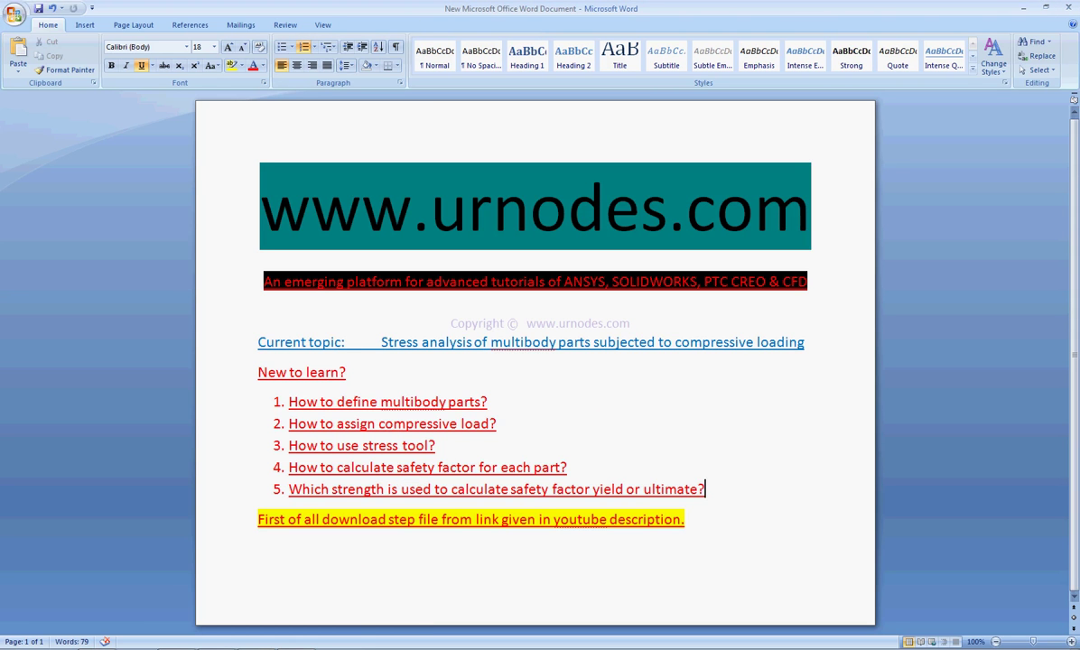
# Switch to ANSYS Workbench and add a Static Structural analysis system to the empty project schematic.
pyautogui.click(203, 637)
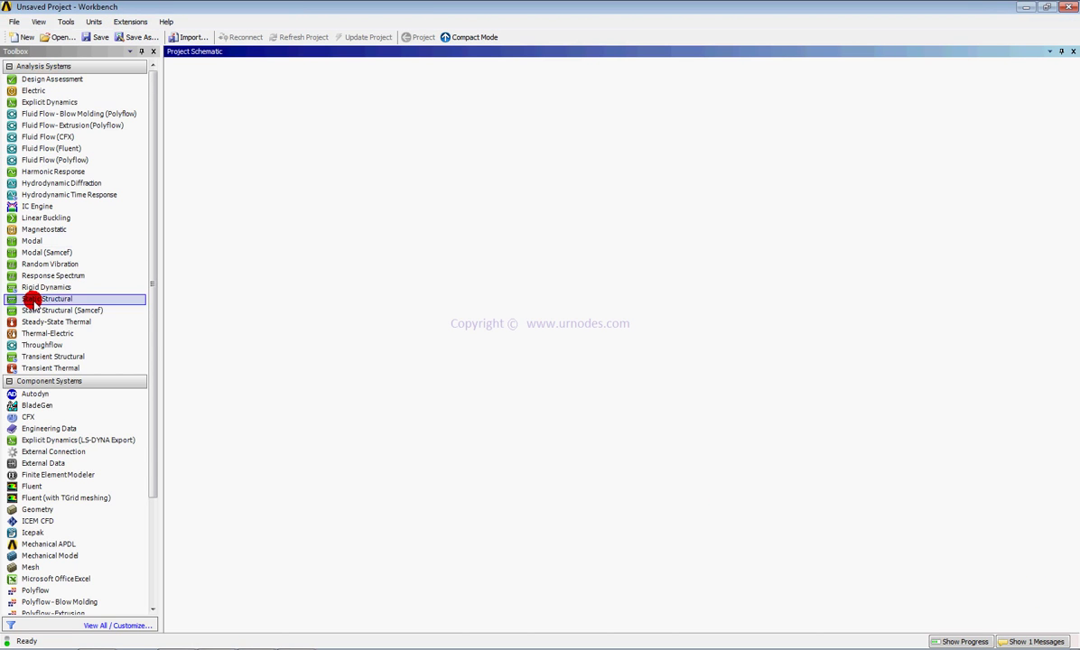
pyautogui.moveTo(40, 299); pyautogui.dragTo(242, 122)
pyautogui.click(407, 185)
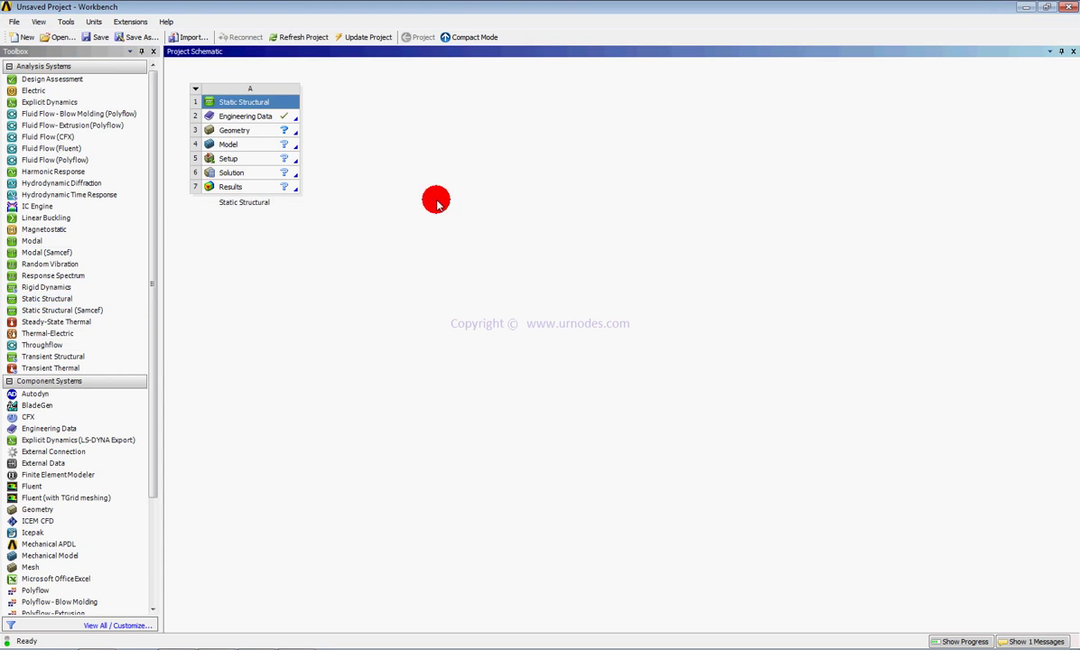
# Import the recently used file Composite bars.STEP as the geometry of the Static Structural system.
pyautogui.click(230, 132)
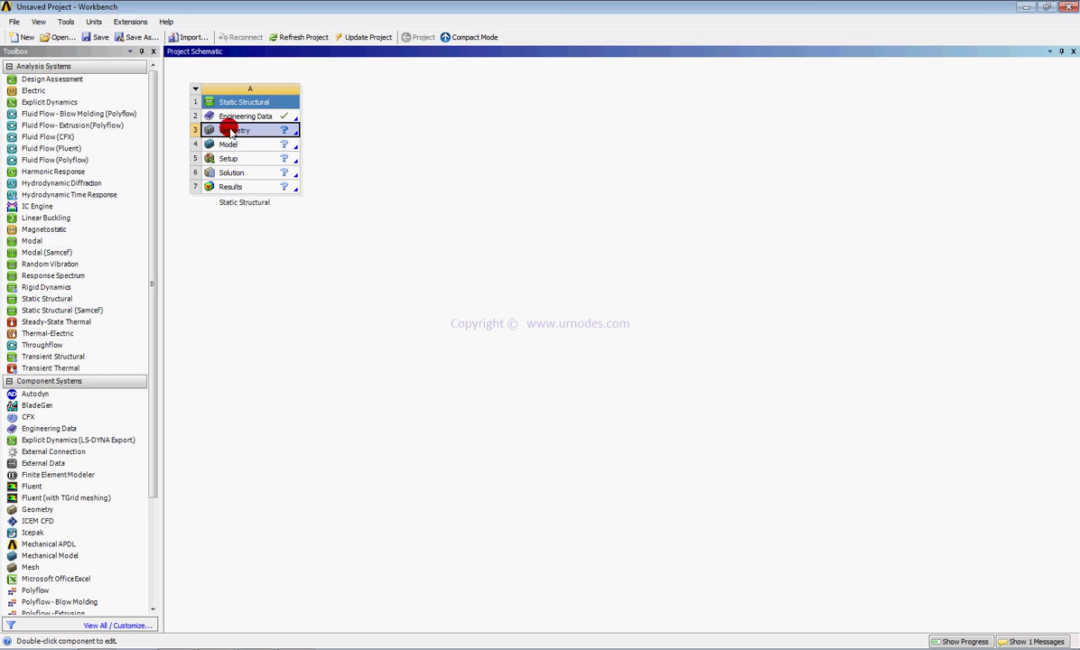
pyautogui.rightClick(232, 130)
pyautogui.moveTo(261, 151)
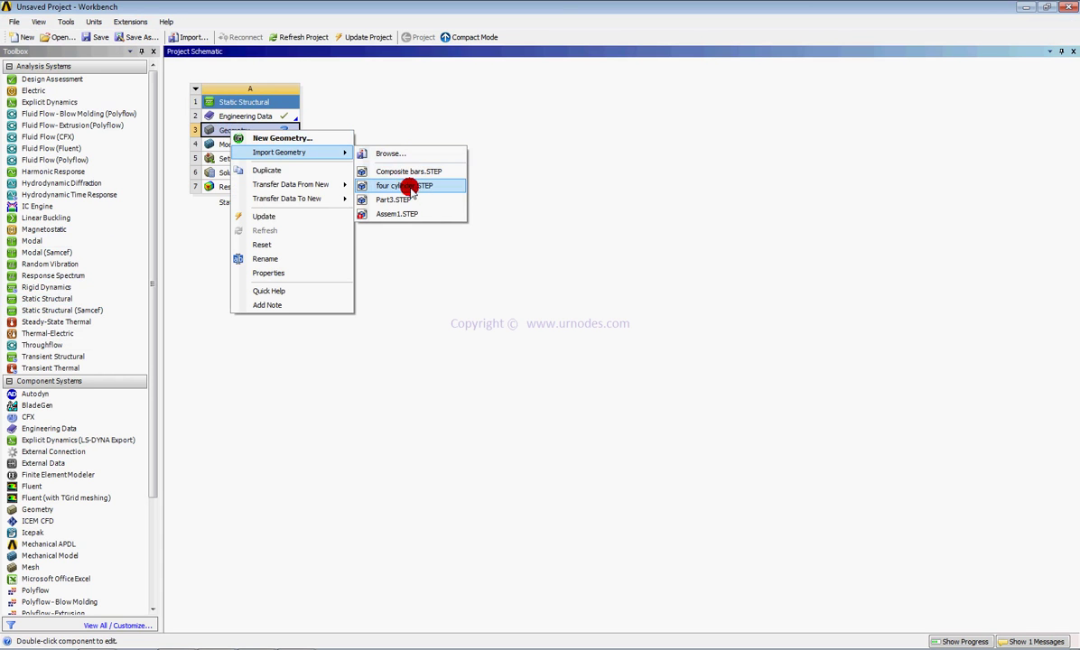
pyautogui.click(409, 172)
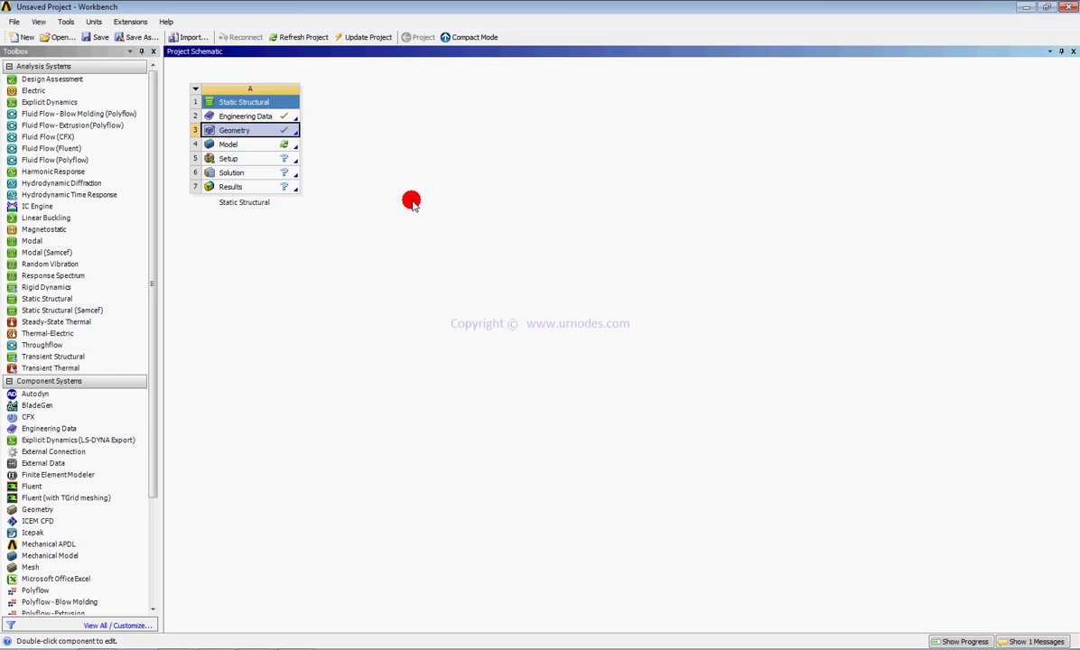
# Open the Static Structural system's model for editing in Mechanical.
pyautogui.click(235, 146)
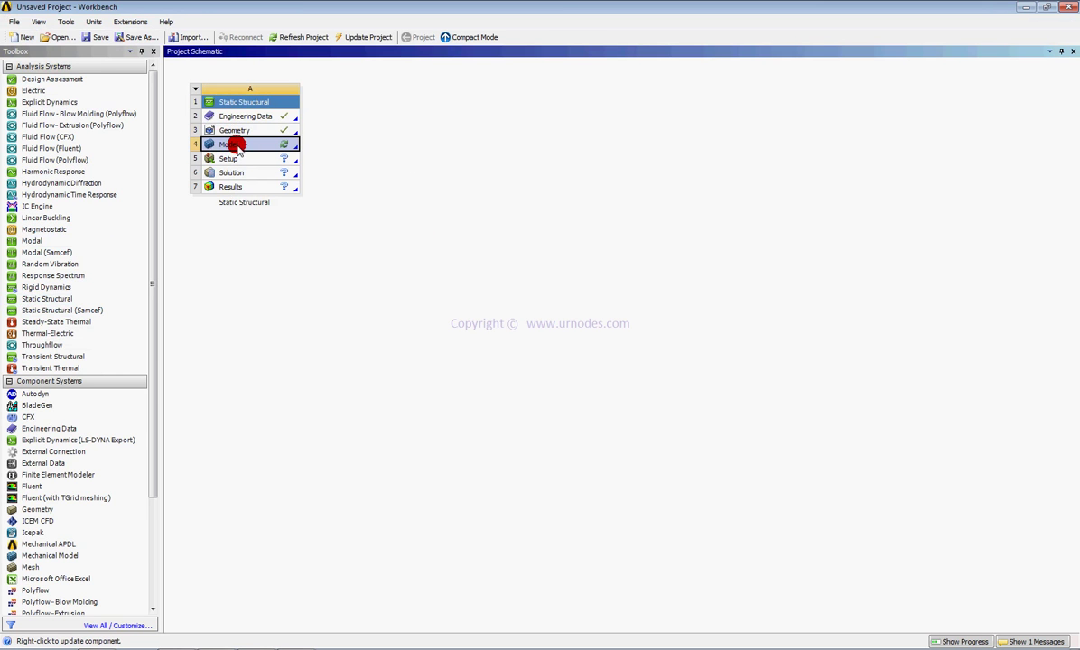
pyautogui.rightClick(238, 147)
pyautogui.click(252, 154)
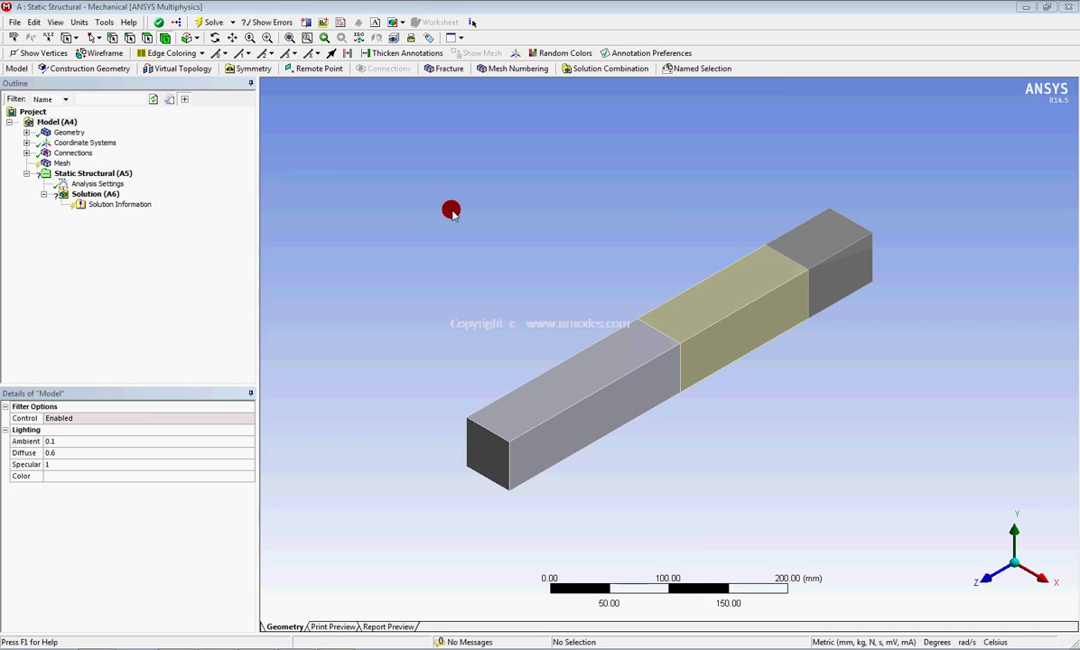
# Generate the mesh for the three-part bar with default settings and set the selection filter to faces.
pyautogui.click(51, 163)
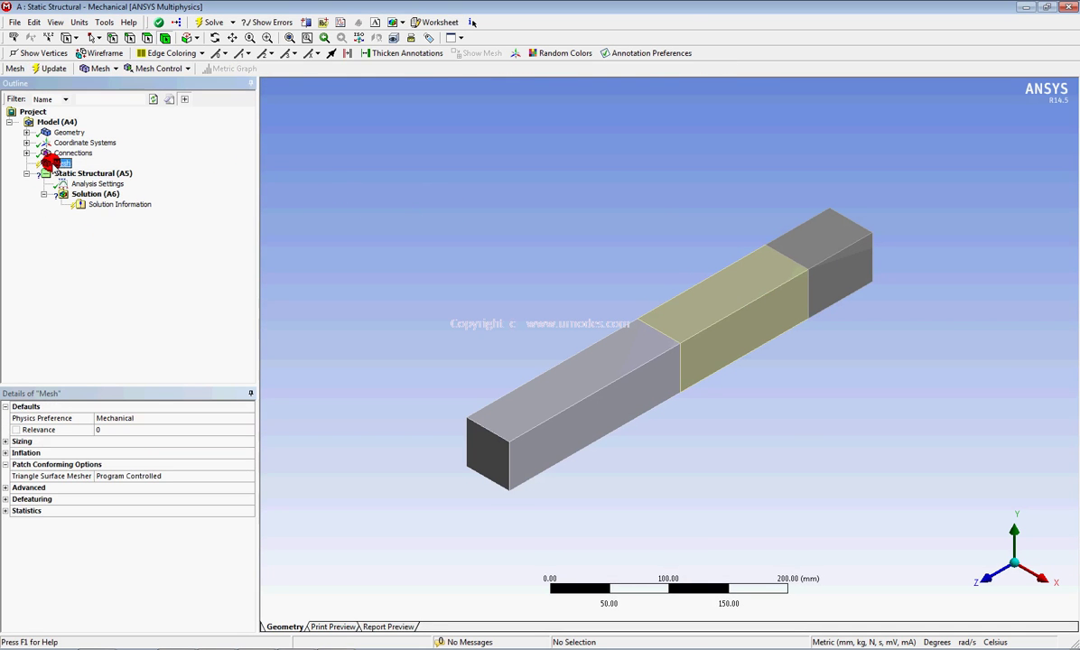
pyautogui.rightClick(51, 162)
pyautogui.click(72, 209)
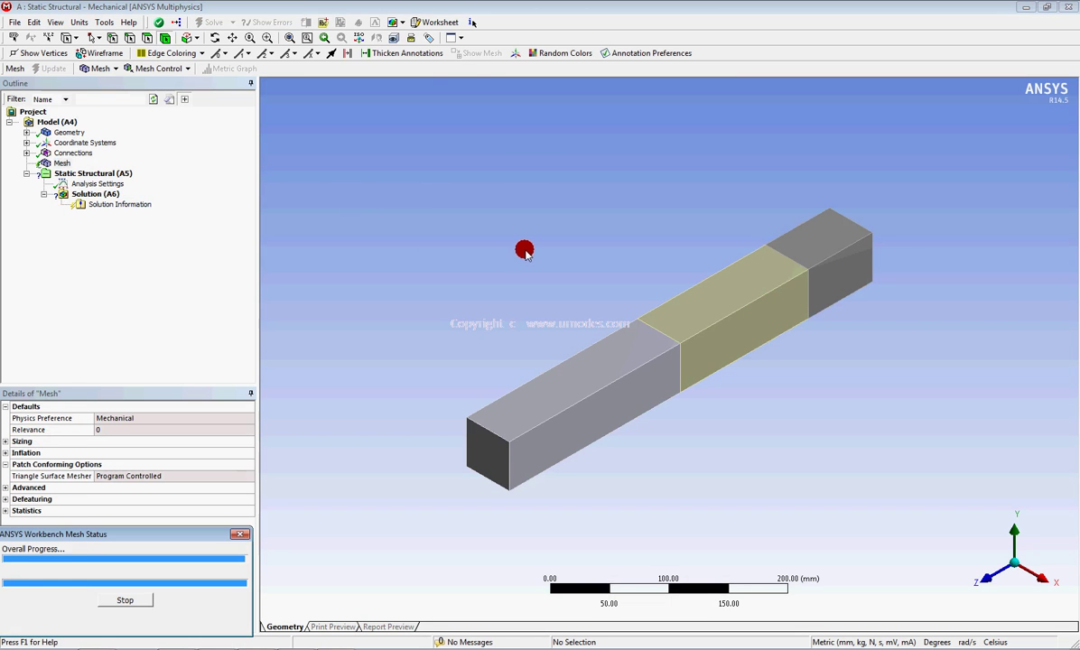
pyautogui.moveTo(602, 245); pyautogui.dragTo(826, 287, button='middle')
pyautogui.click(825, 287)
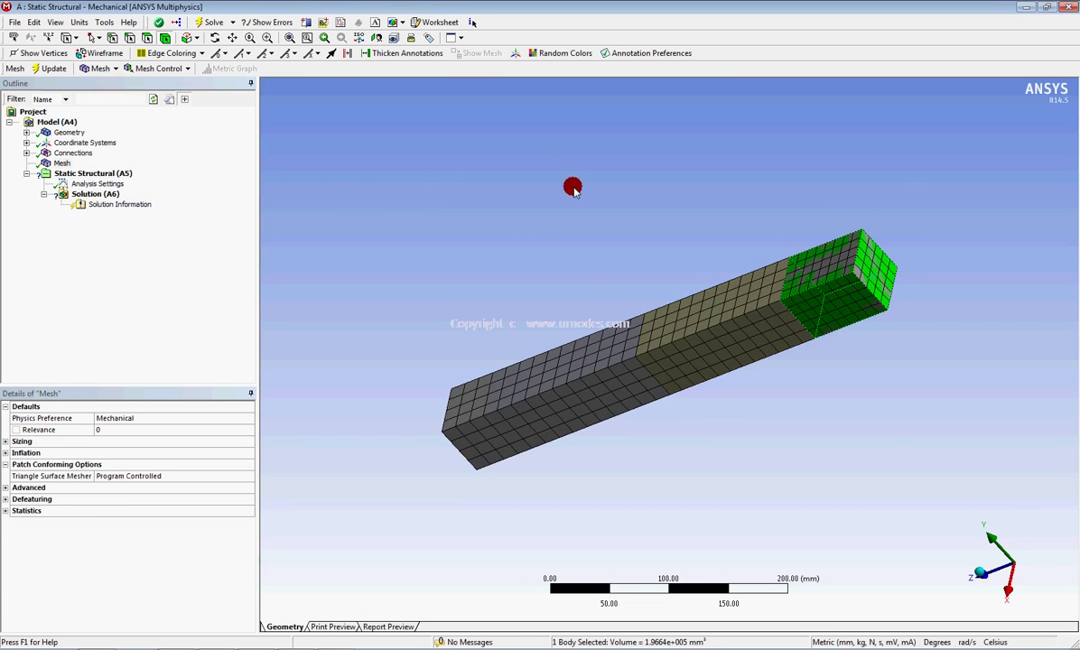
pyautogui.click(146, 38)
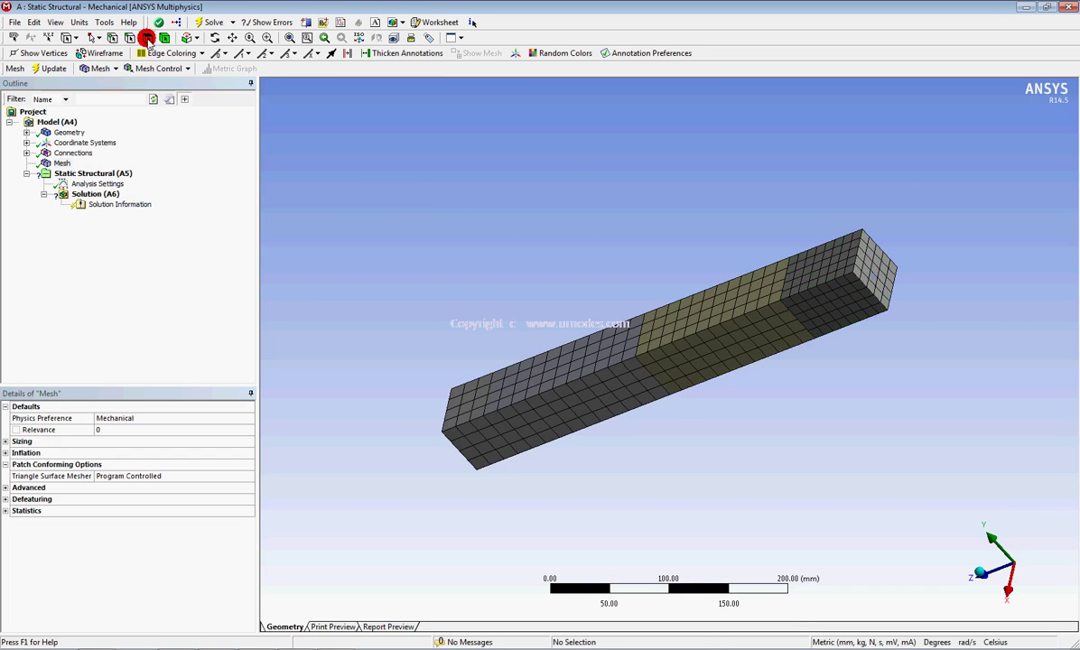
pyautogui.click(878, 281)
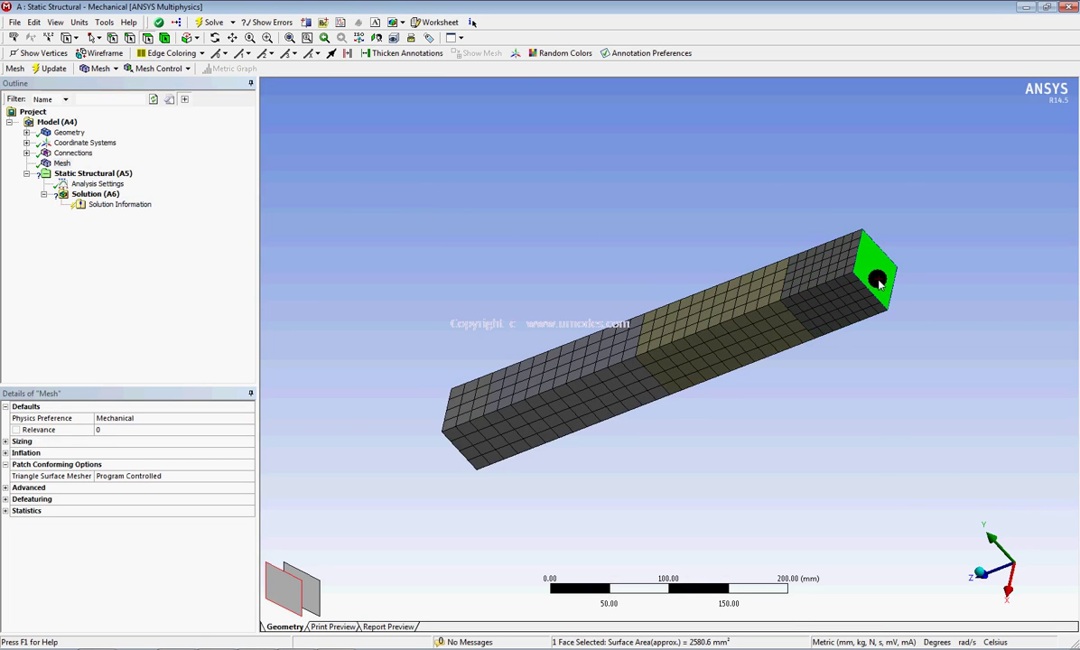
pyautogui.rightClick(877, 282)
pyautogui.moveTo(892, 287)
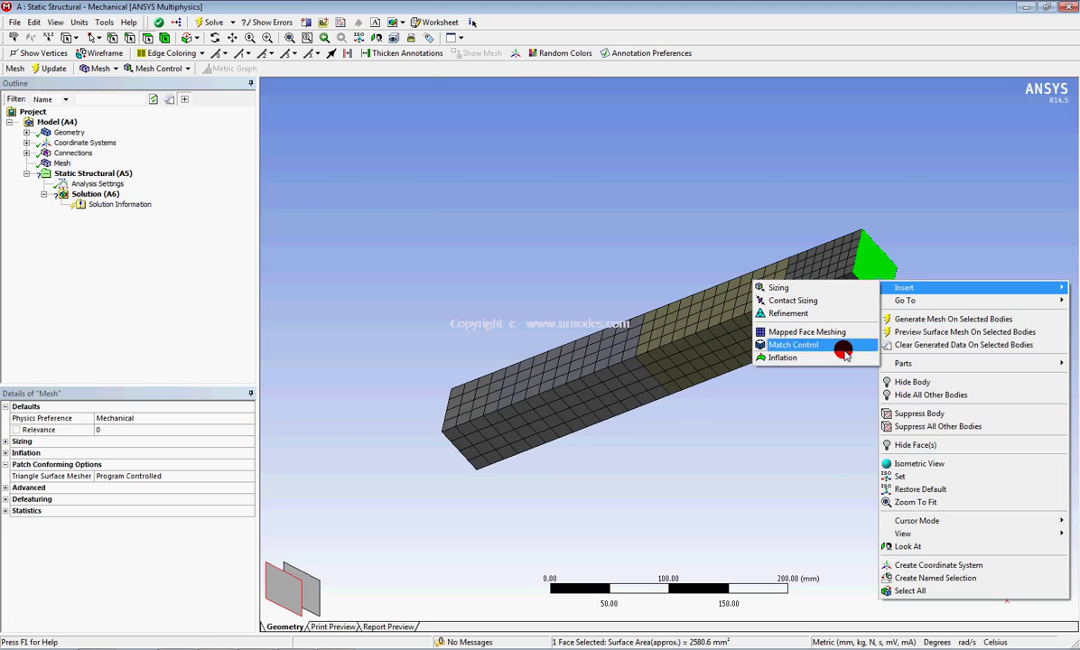
pyautogui.click(670, 409)
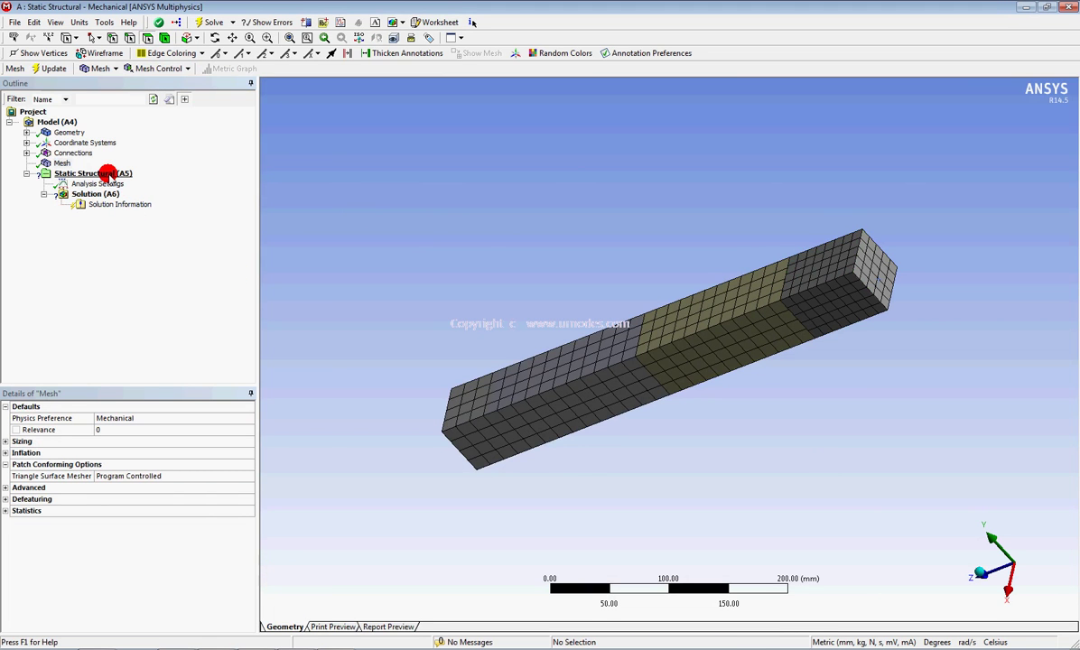
# Add a Fixed Support to the free end face of the shortest bar in the Static Structural analysis.
pyautogui.click(108, 173)
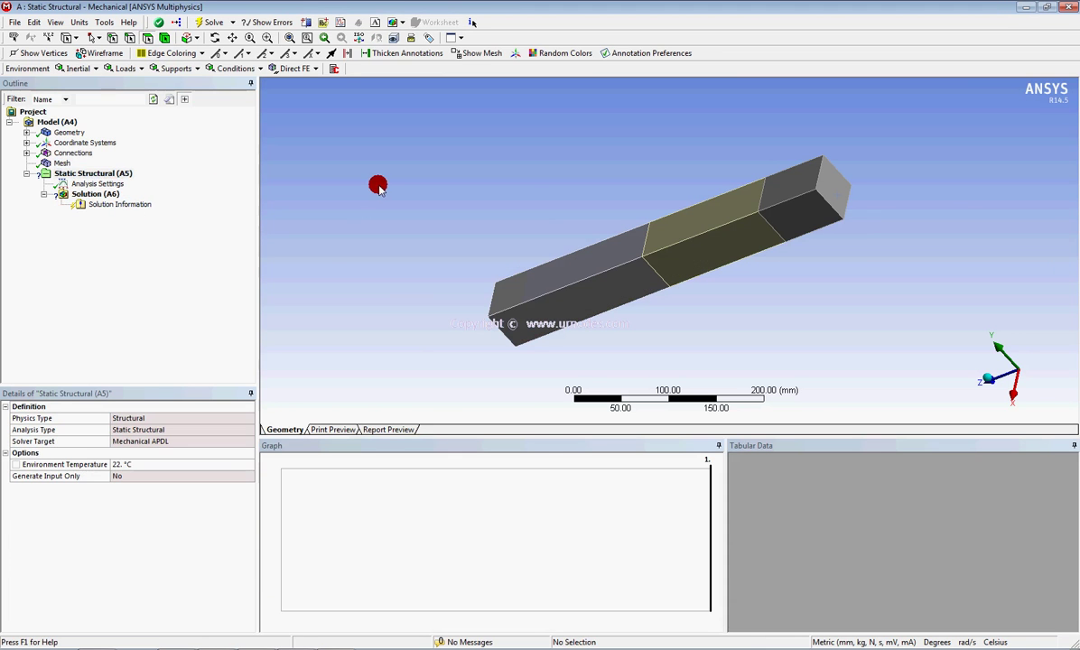
pyautogui.click(832, 185)
pyautogui.rightClick(838, 186)
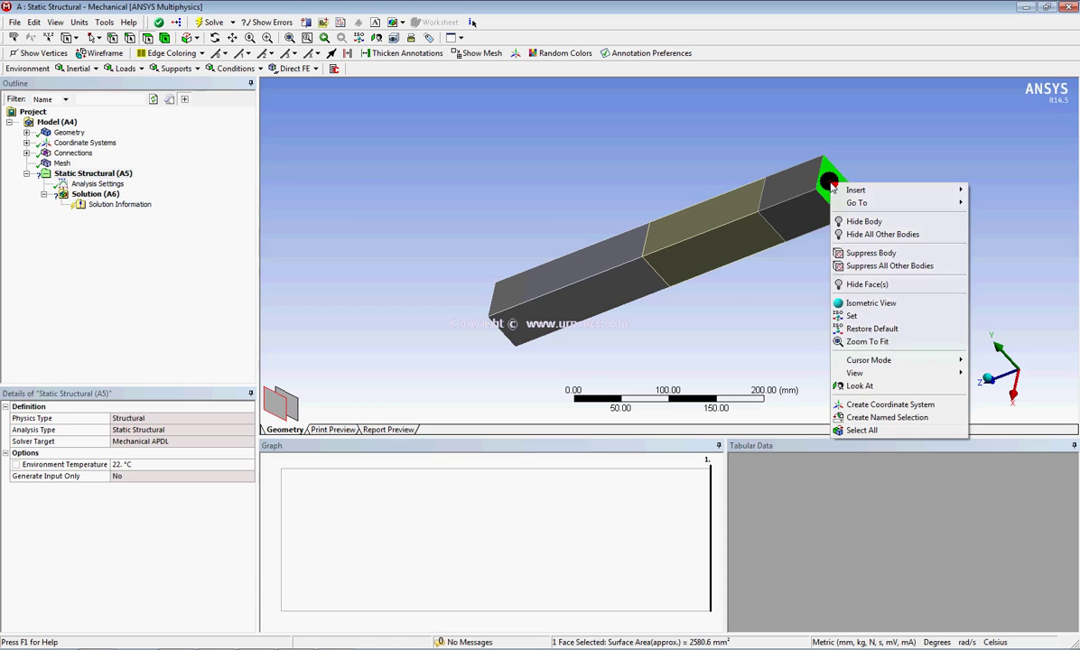
pyautogui.moveTo(848, 191)
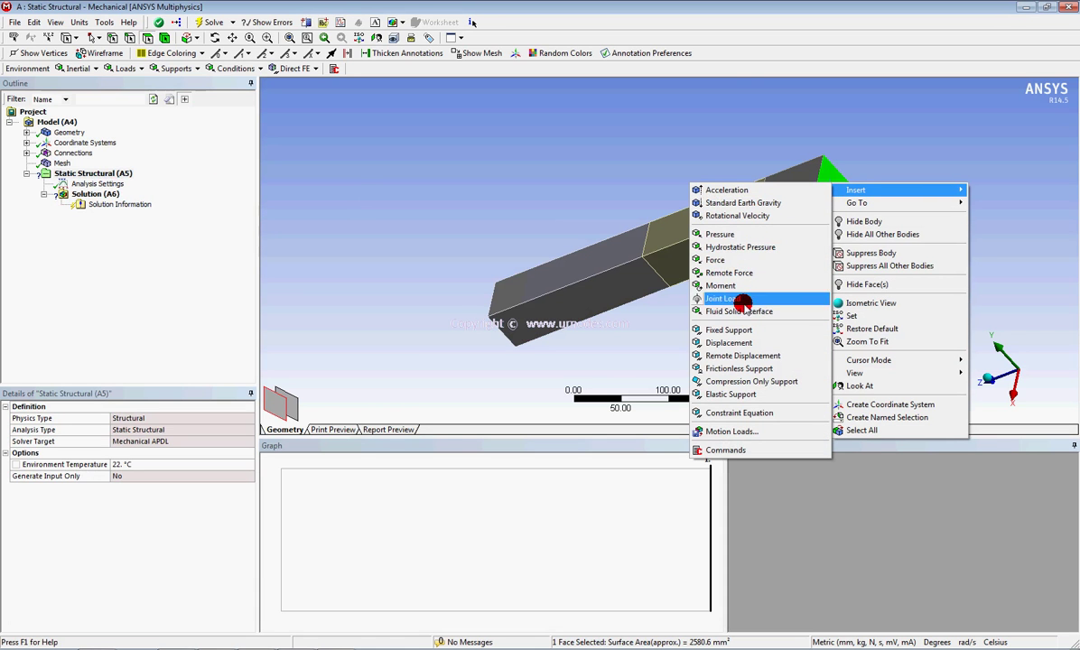
pyautogui.click(740, 330)
# Apply a normal pressure of 100 MPa to the free end face of the longest bar, opposite the fixed support.
pyautogui.moveTo(489, 313); pyautogui.dragTo(784, 306, button='middle')
pyautogui.click(507, 281)
pyautogui.rightClick(509, 282)
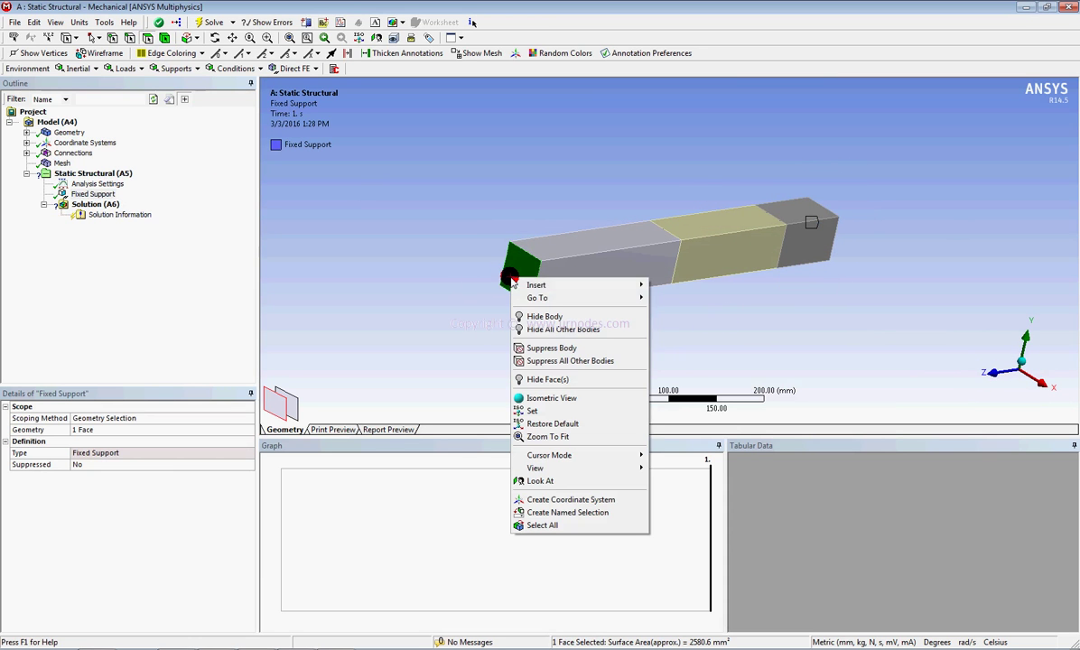
pyautogui.moveTo(641, 285)
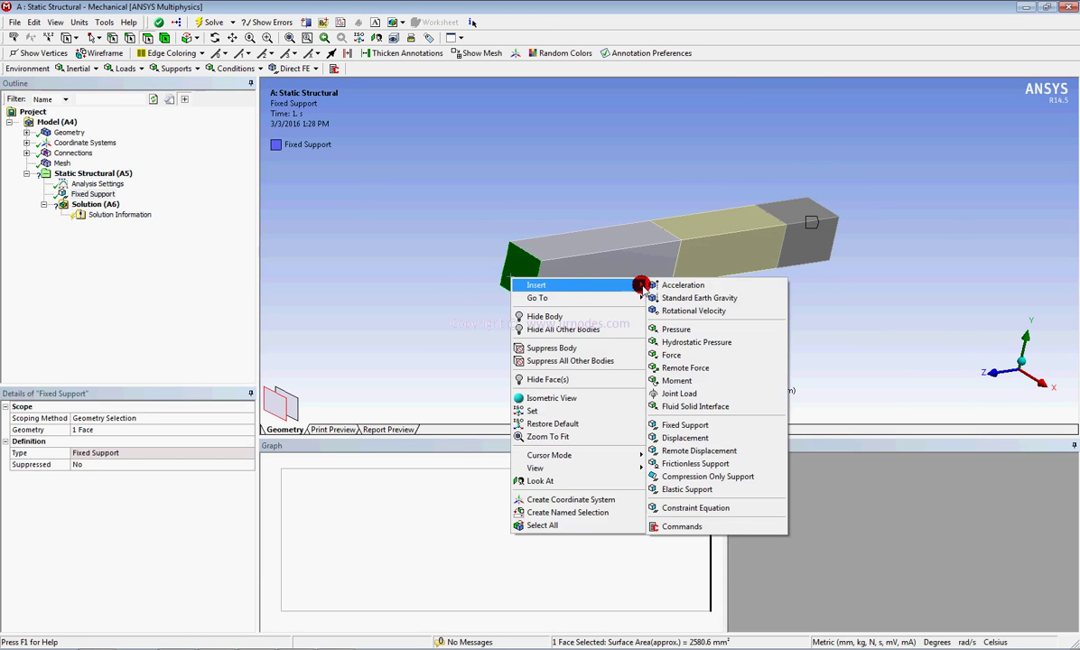
pyautogui.click(694, 329)
pyautogui.click(122, 474)
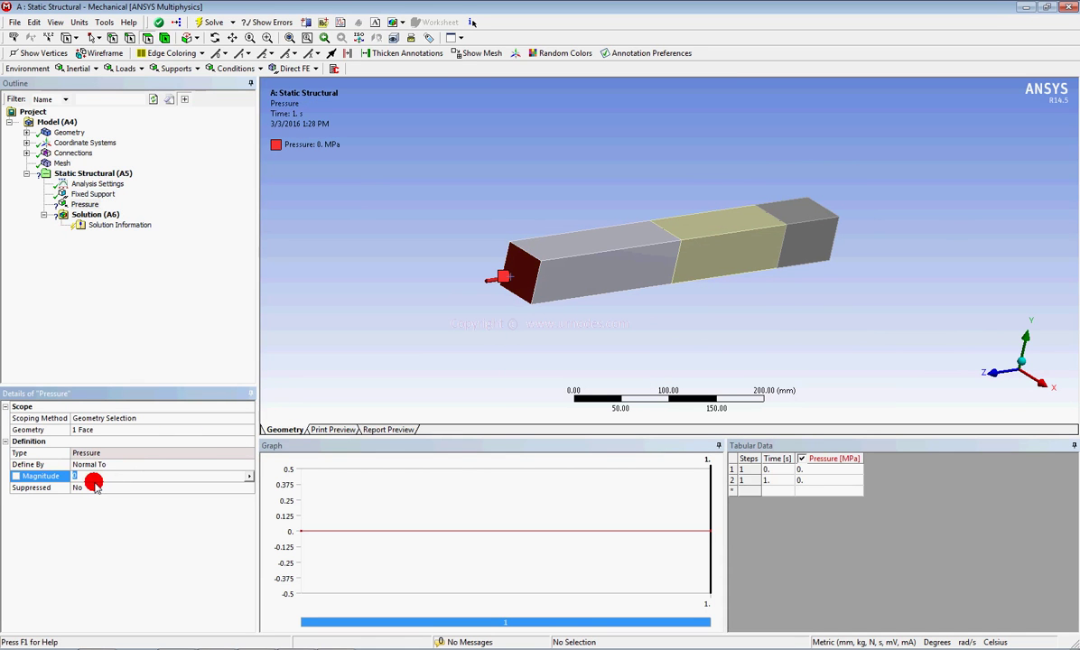
pyautogui.write('100')
pyautogui.press('Return')
# Solve the static structural analysis.
pyautogui.moveTo(529, 204); pyautogui.dragTo(542, 281, button='middle')
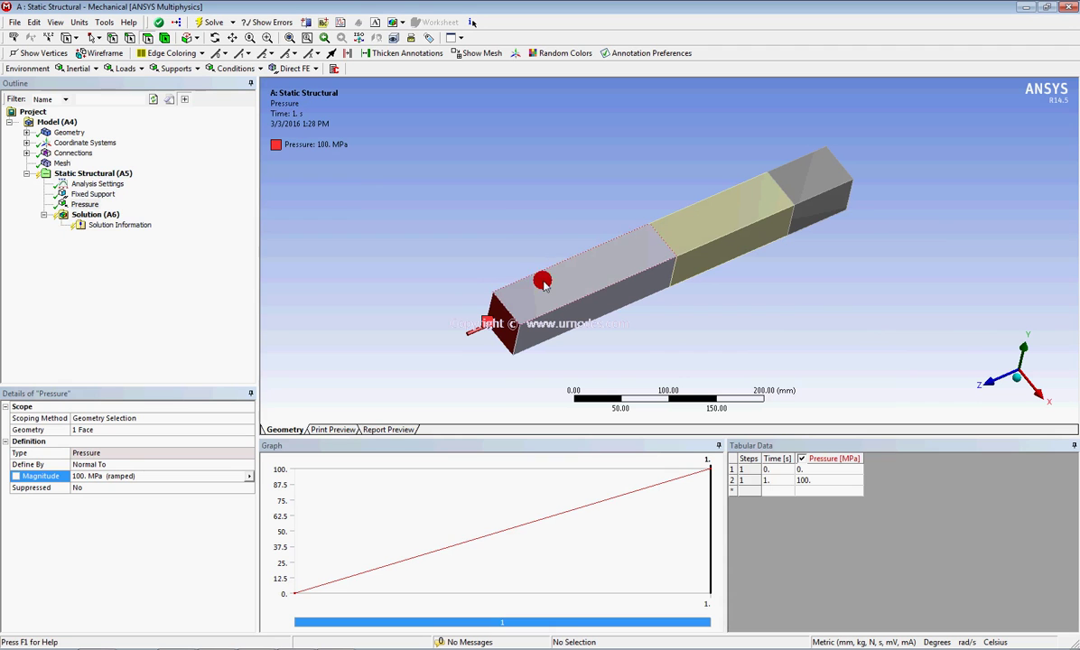
pyautogui.click(94, 214)
pyautogui.rightClick(95, 214)
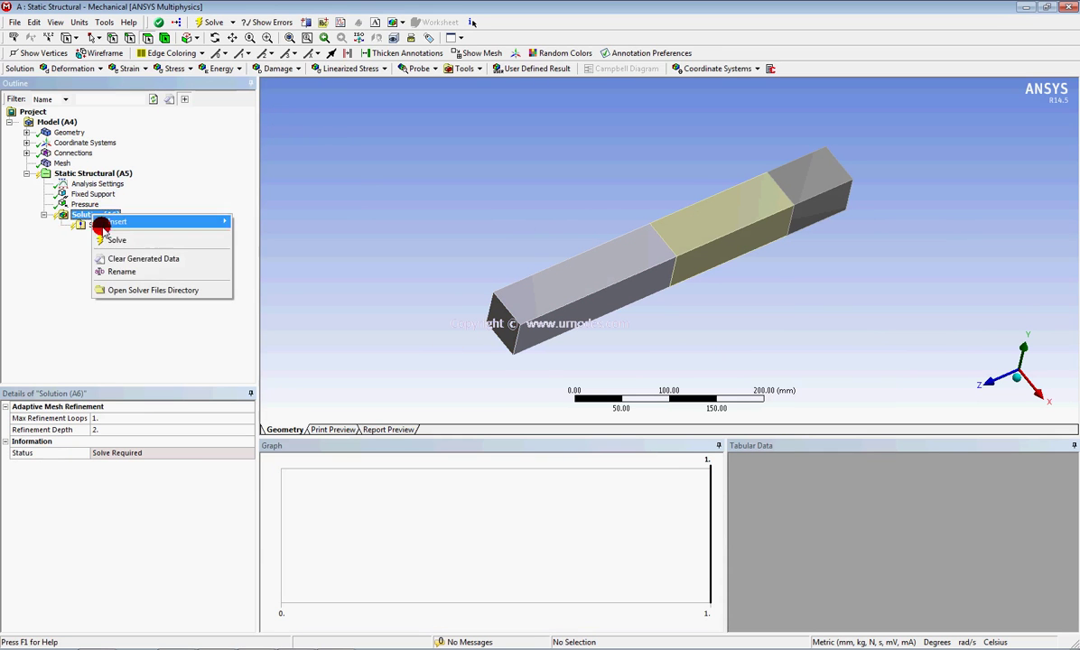
pyautogui.click(107, 239)
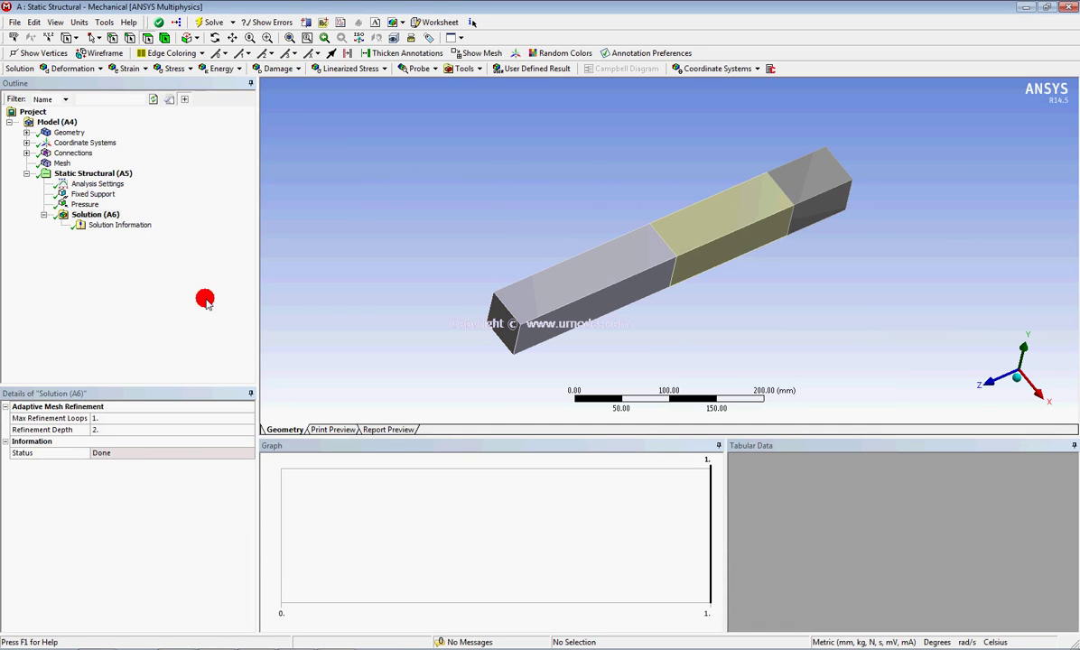
# Add a Total Deformation result for all bodies, evaluate it and view the deformation contour along the bar.
pyautogui.click(74, 215)
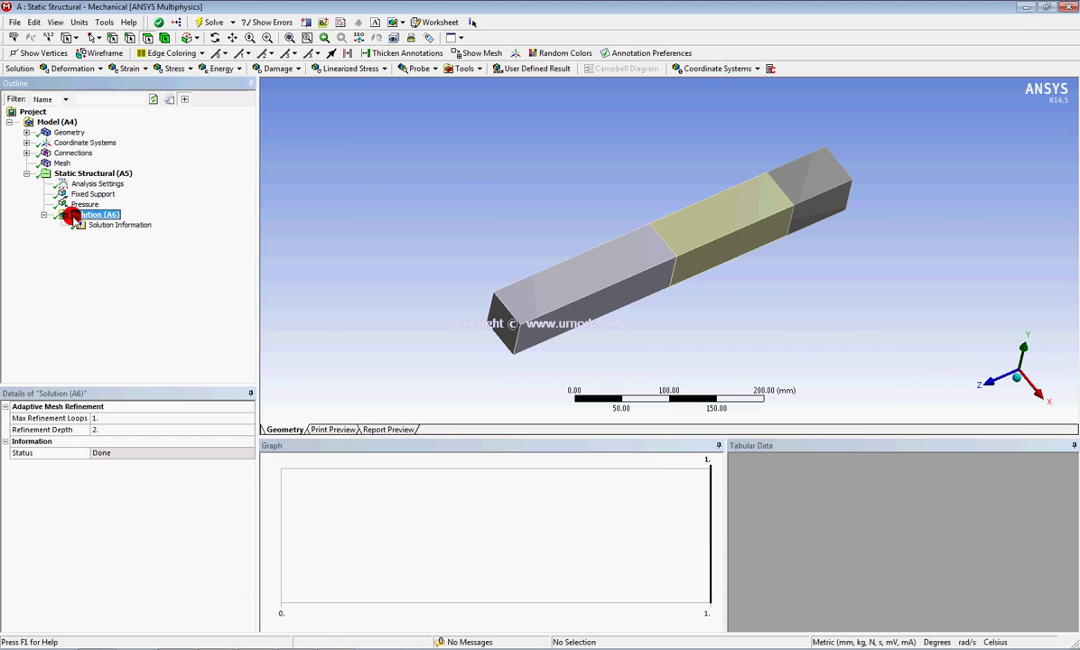
pyautogui.click(80, 68)
pyautogui.click(86, 84)
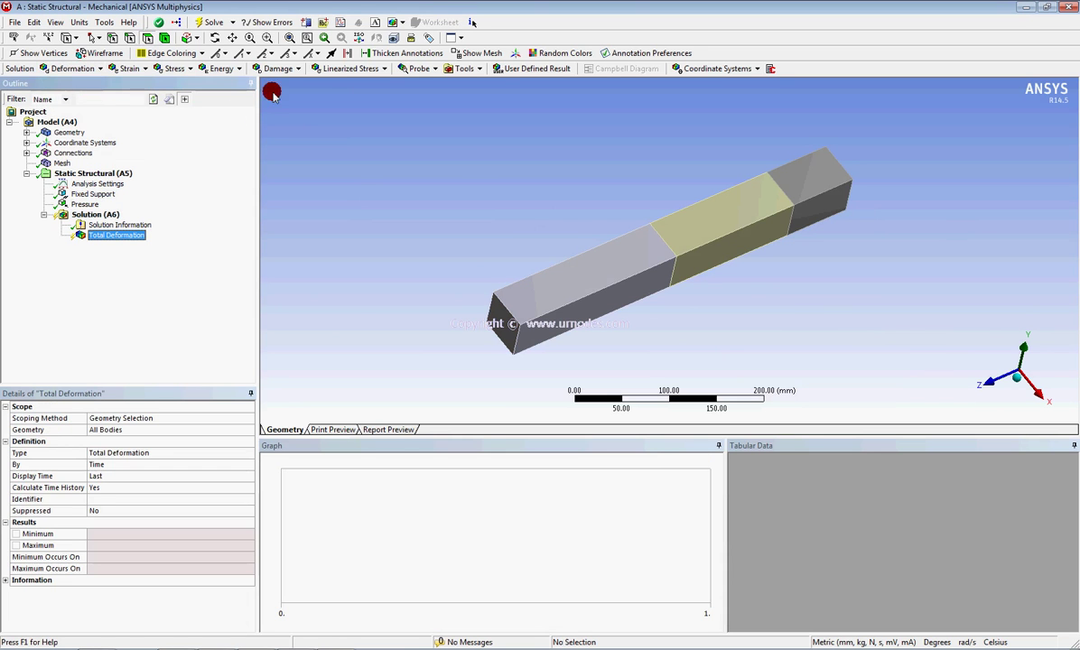
pyautogui.click(206, 22)
pyautogui.click(113, 234)
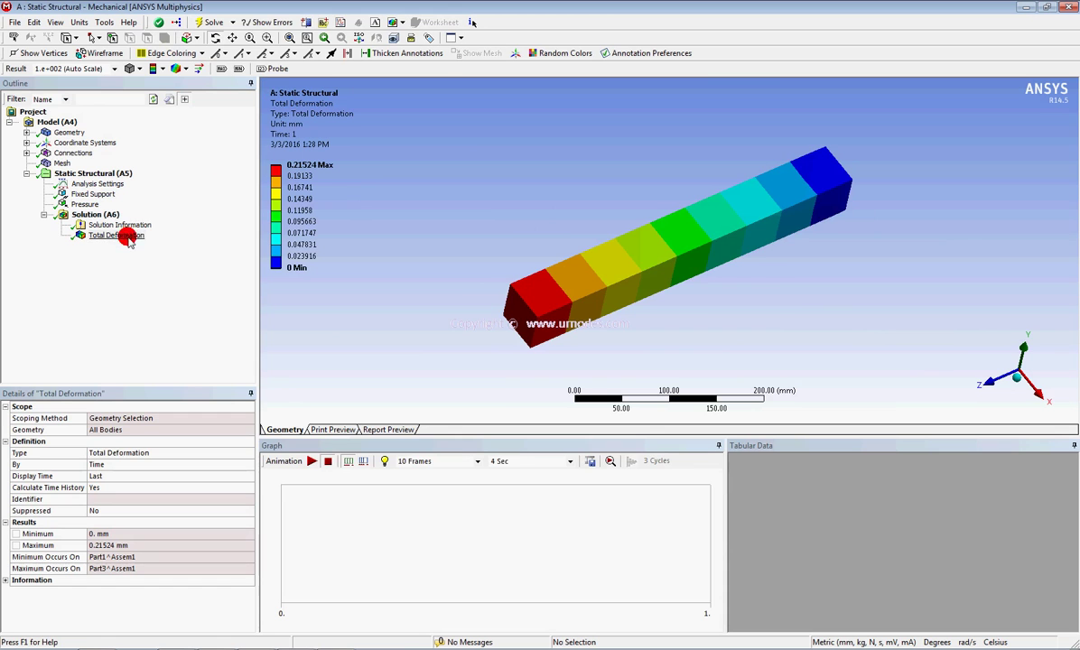
pyautogui.moveTo(495, 304)
pyautogui.mouseDown()
pyautogui.moveTo(442, 286)
pyautogui.moveTo(541, 323)
pyautogui.mouseUp()
pyautogui.click(611, 262)
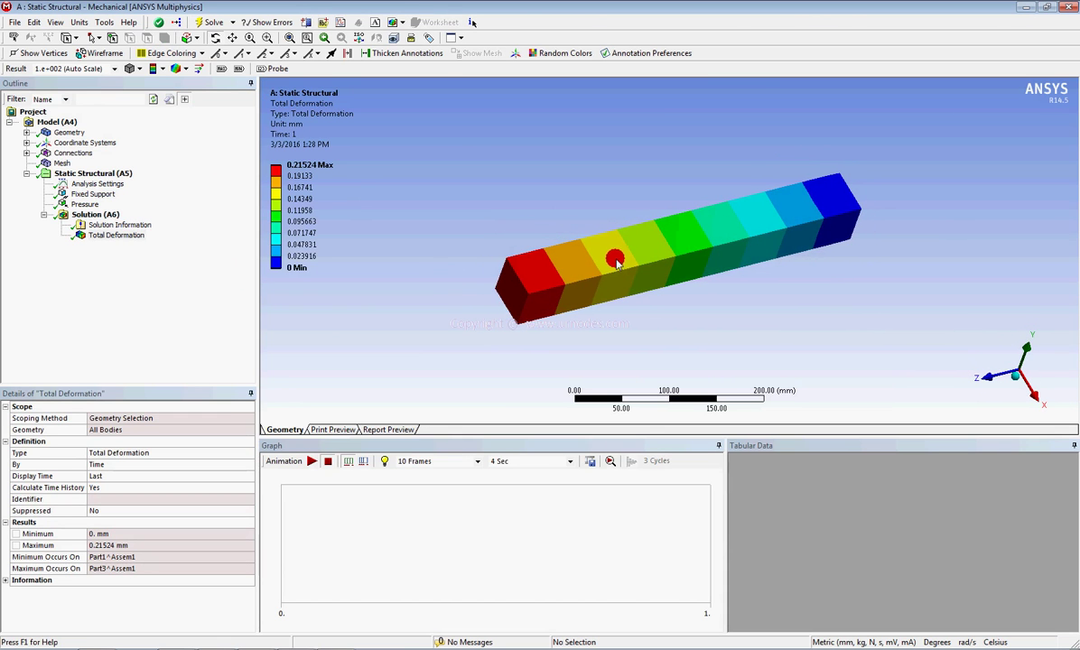
pyautogui.click(506, 258)
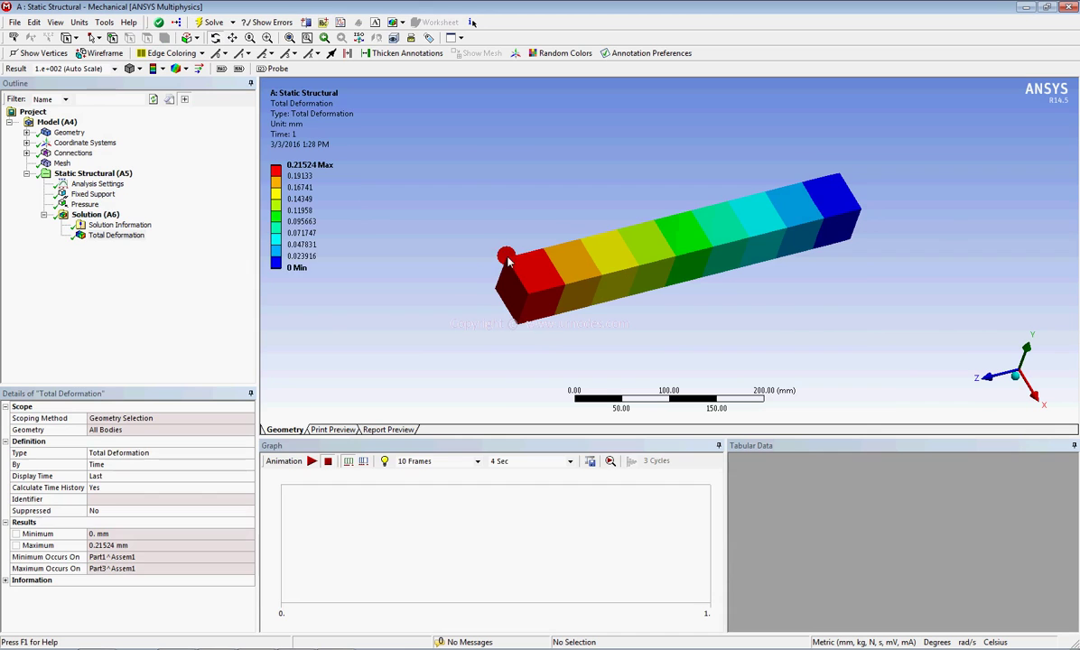
# Add an Equivalent (von-Mises) Stress result scoped only to the longest, pressure-loaded body and evaluate it.
pyautogui.click(88, 217)
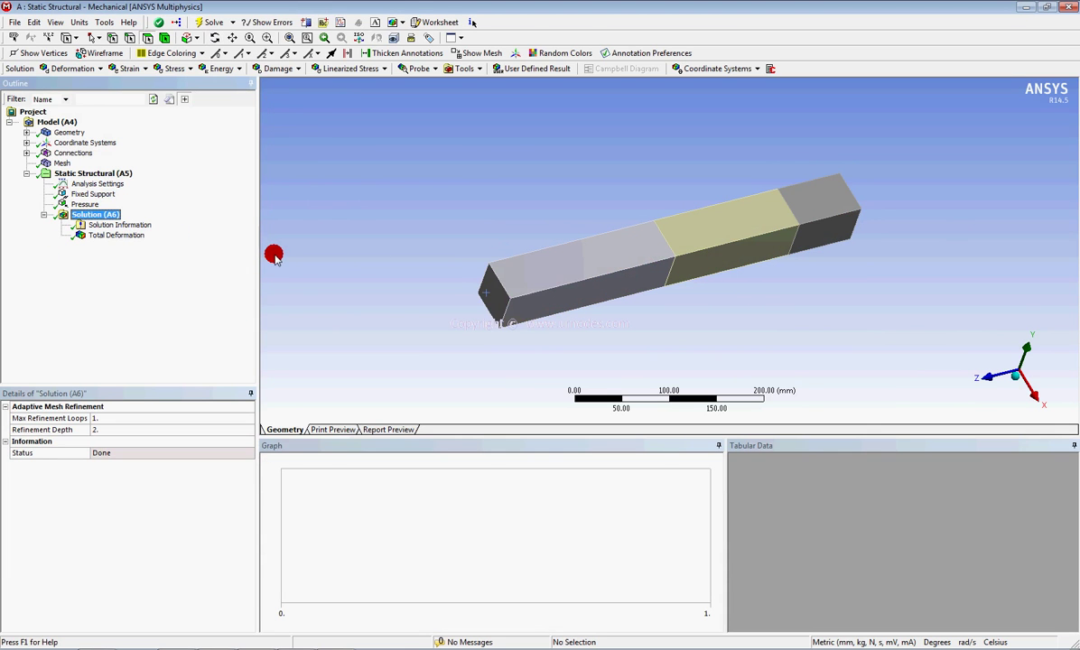
pyautogui.click(173, 69)
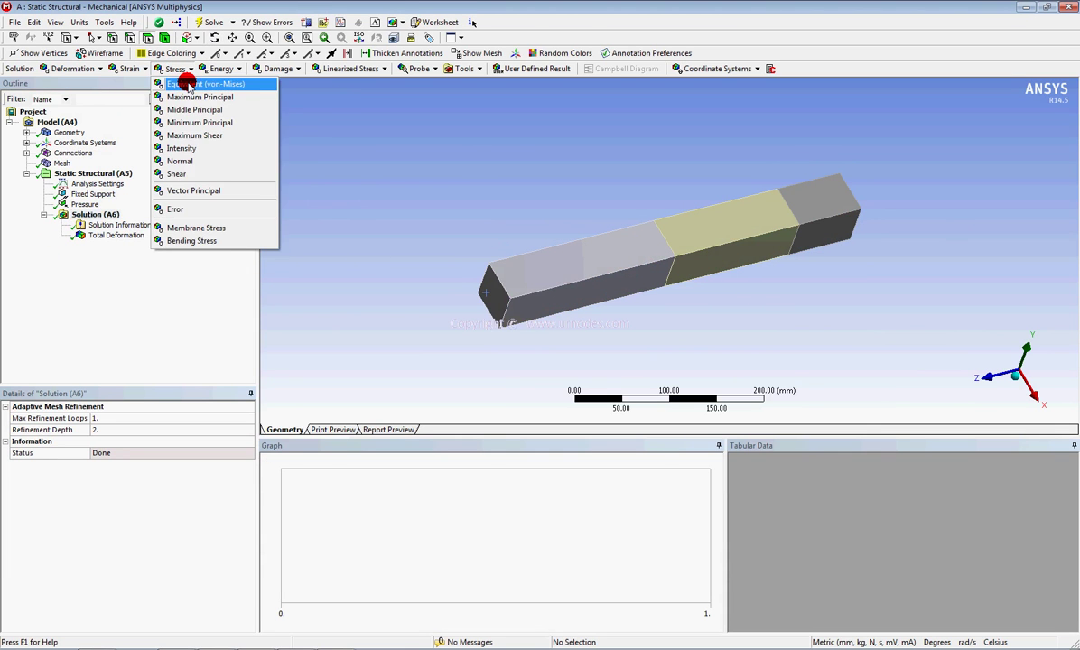
pyautogui.click(186, 84)
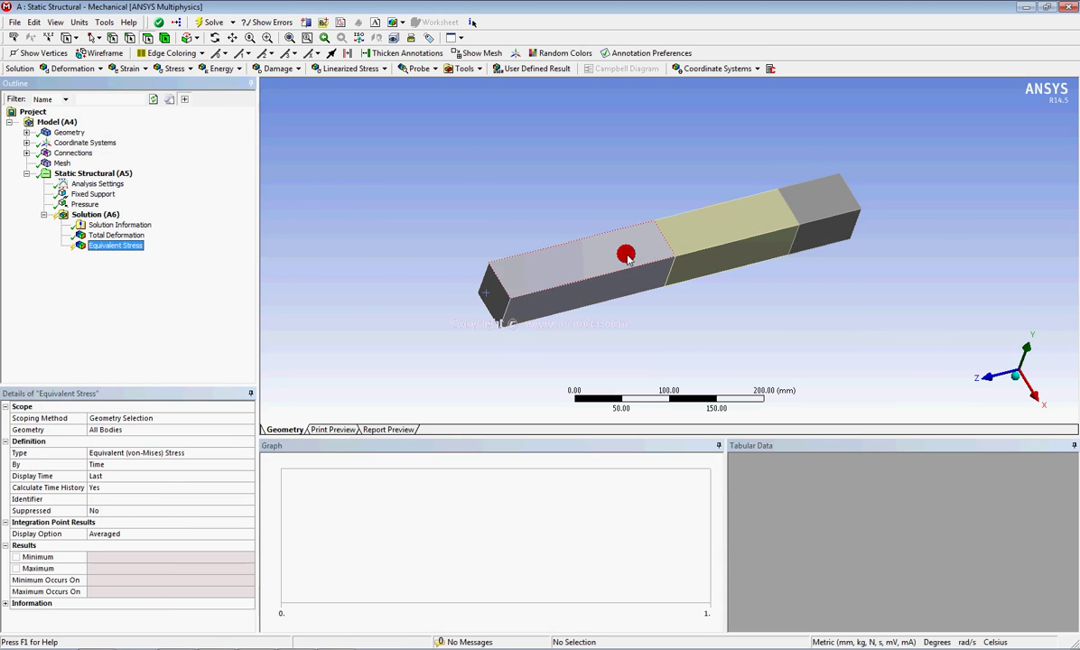
pyautogui.click(147, 37)
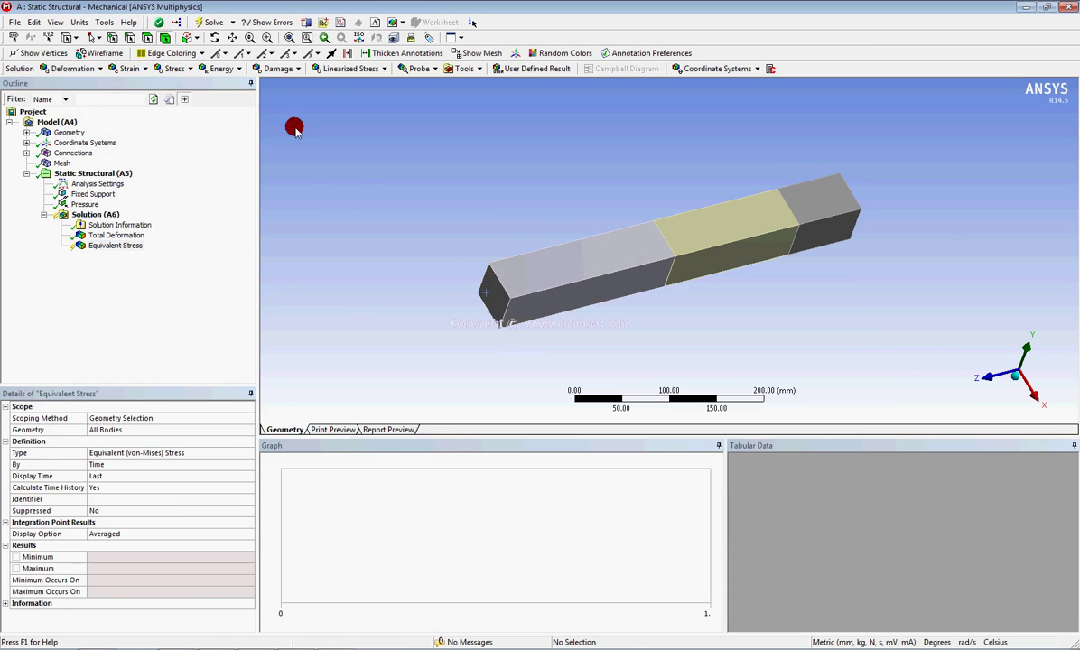
pyautogui.click(575, 267)
pyautogui.click(106, 431)
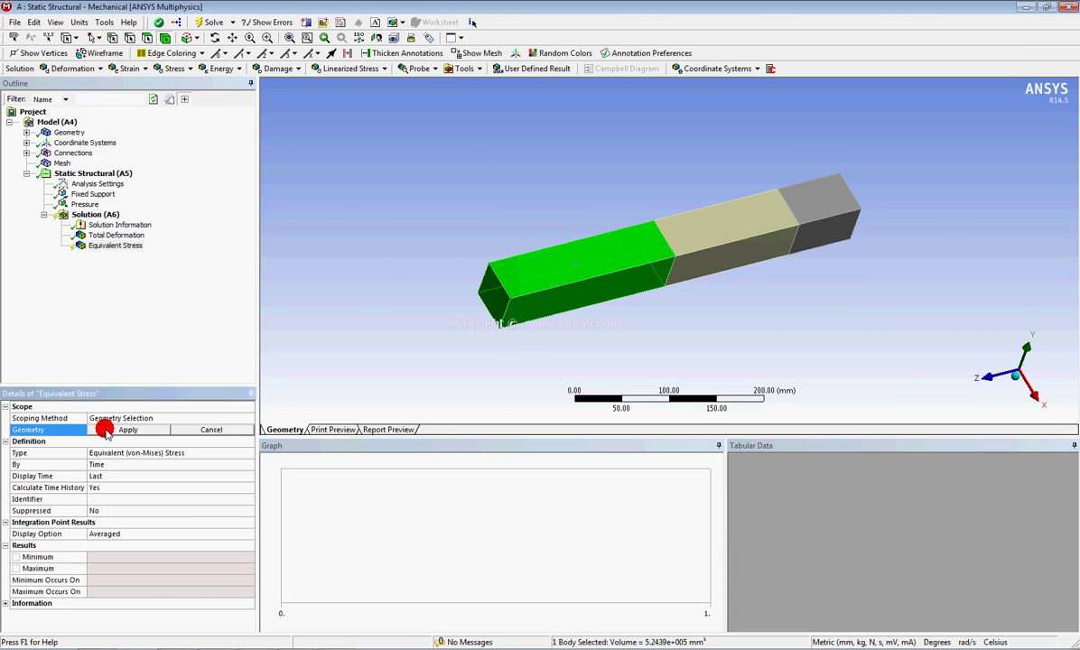
pyautogui.click(106, 431)
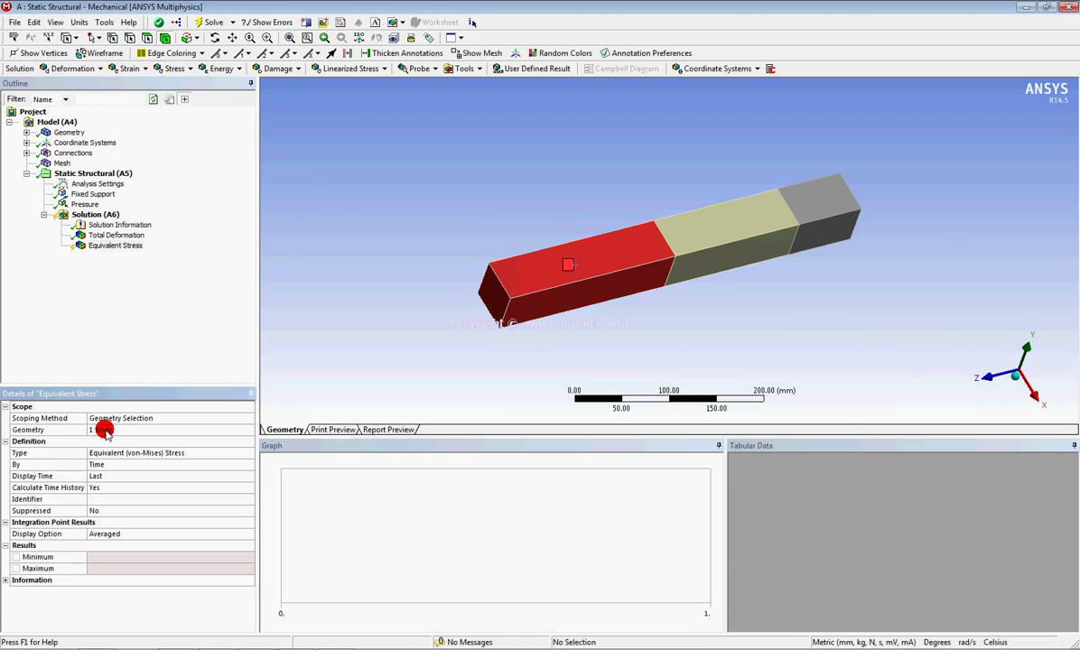
pyautogui.click(209, 22)
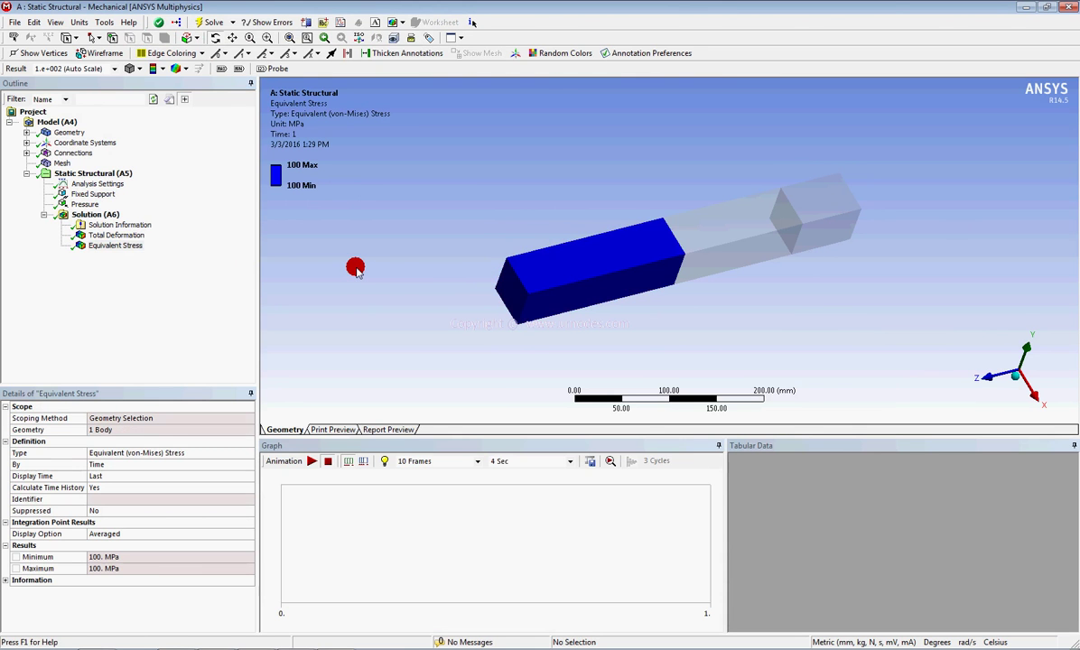
# Add a second Equivalent (von-Mises) Stress result scoped only to the middle body of the bar and evaluate it.
pyautogui.moveTo(459, 285); pyautogui.dragTo(622, 244, button='middle')
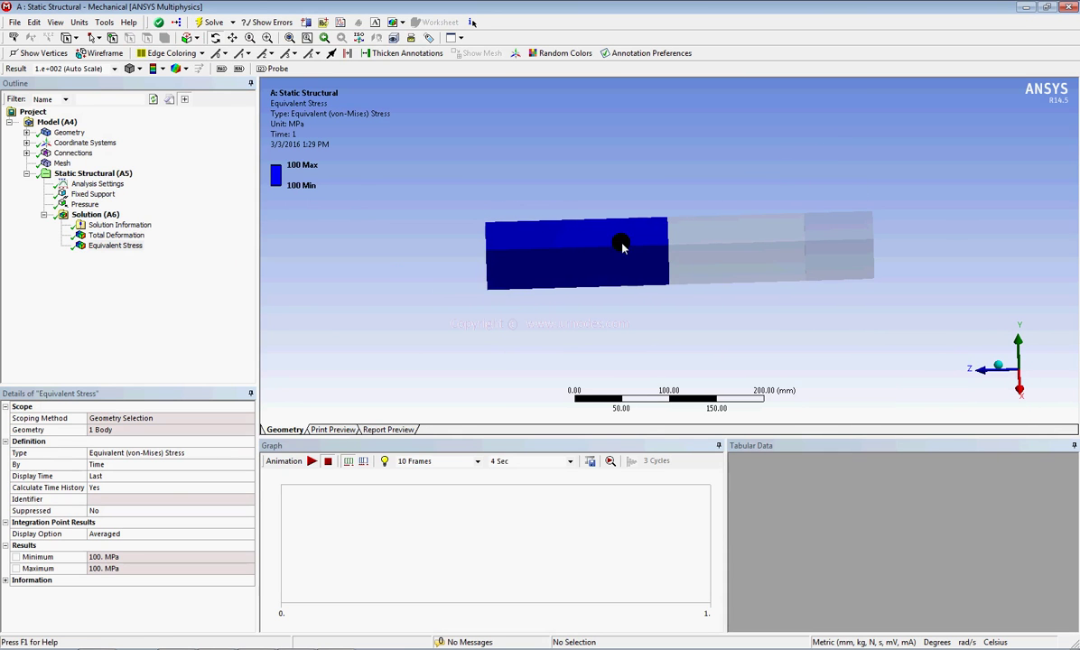
pyautogui.click(100, 224)
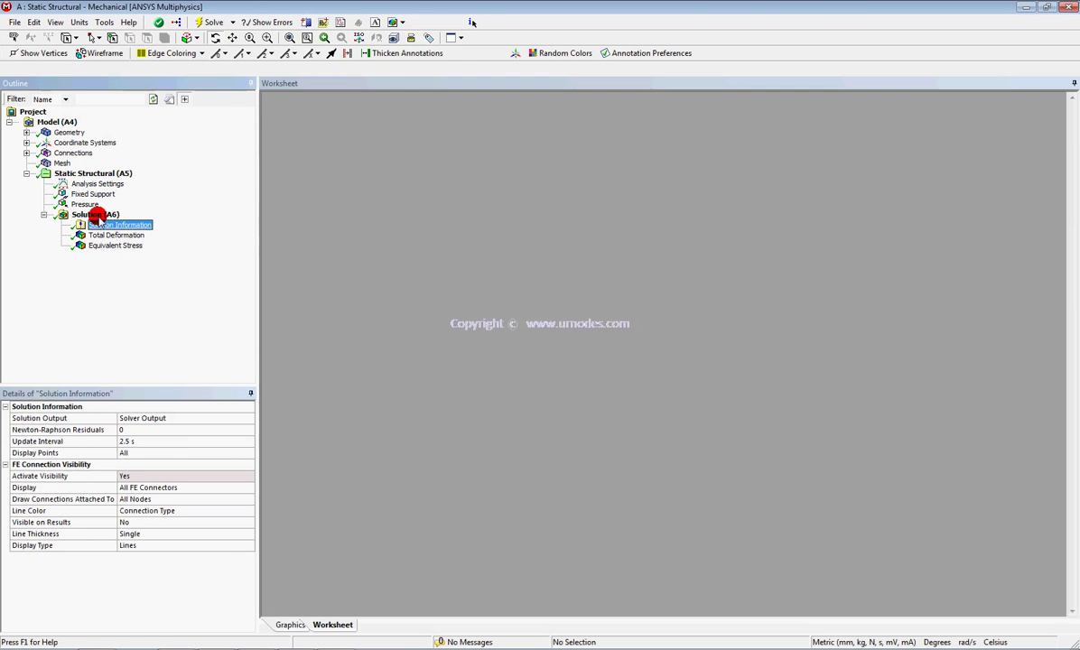
pyautogui.click(88, 213)
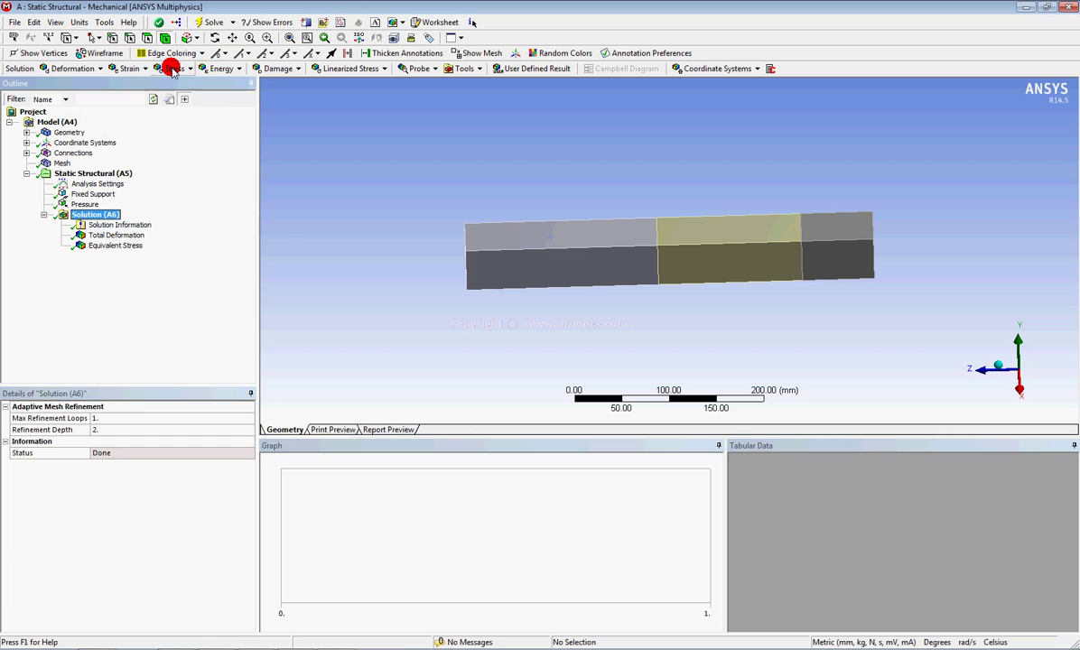
pyautogui.click(171, 69)
pyautogui.click(185, 84)
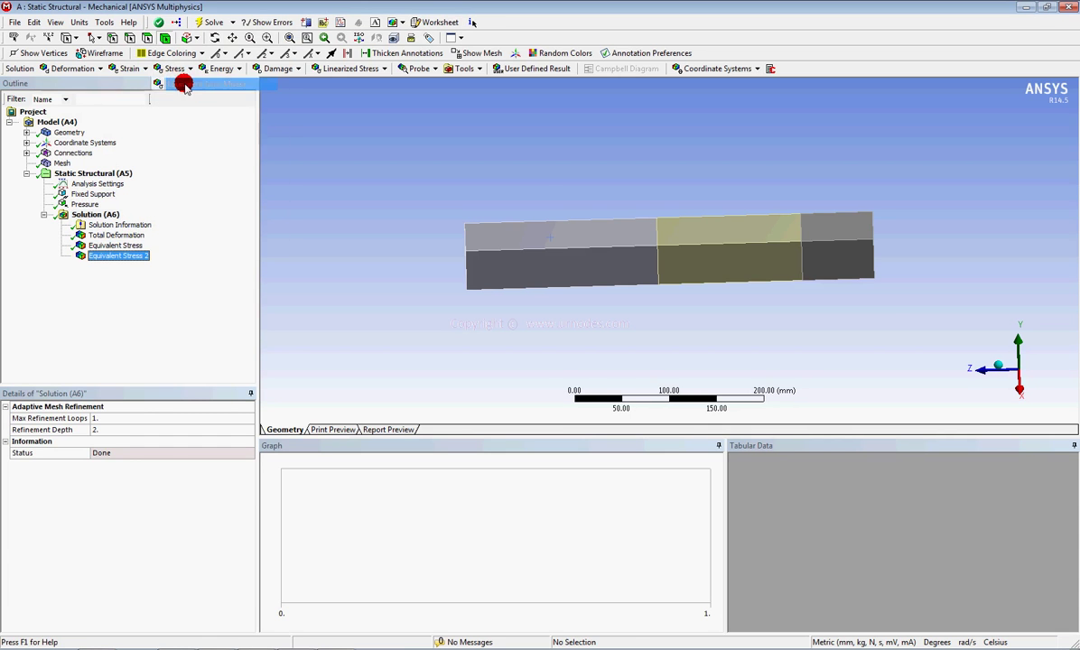
pyautogui.click(719, 234)
pyautogui.click(102, 430)
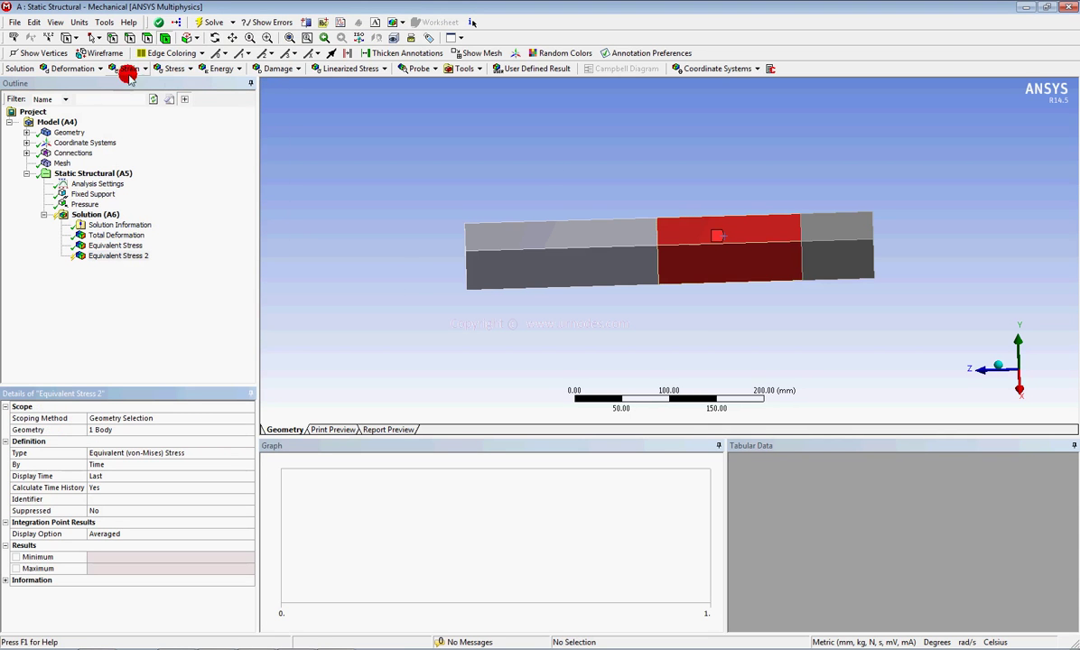
pyautogui.click(210, 22)
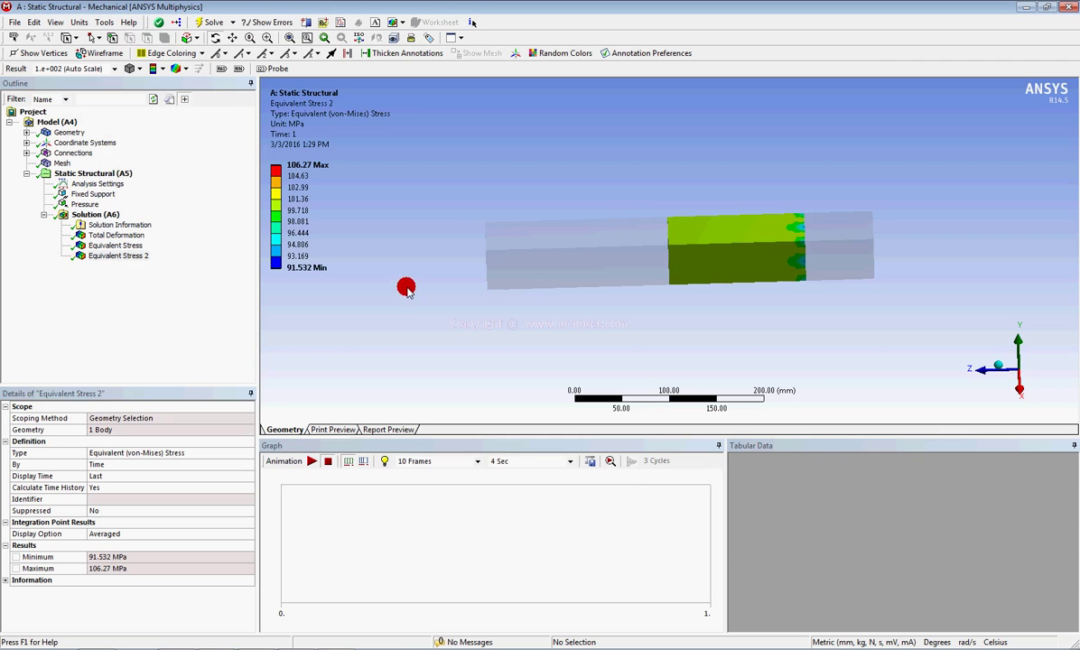
pyautogui.moveTo(557, 288)
pyautogui.mouseDown(button='middle')
pyautogui.moveTo(531, 268)
pyautogui.moveTo(552, 287)
pyautogui.moveTo(617, 237)
pyautogui.moveTo(622, 258)
pyautogui.moveTo(593, 284)
pyautogui.moveTo(586, 313)
pyautogui.moveTo(631, 246)
pyautogui.moveTo(625, 302)
pyautogui.mouseUp(button='middle')
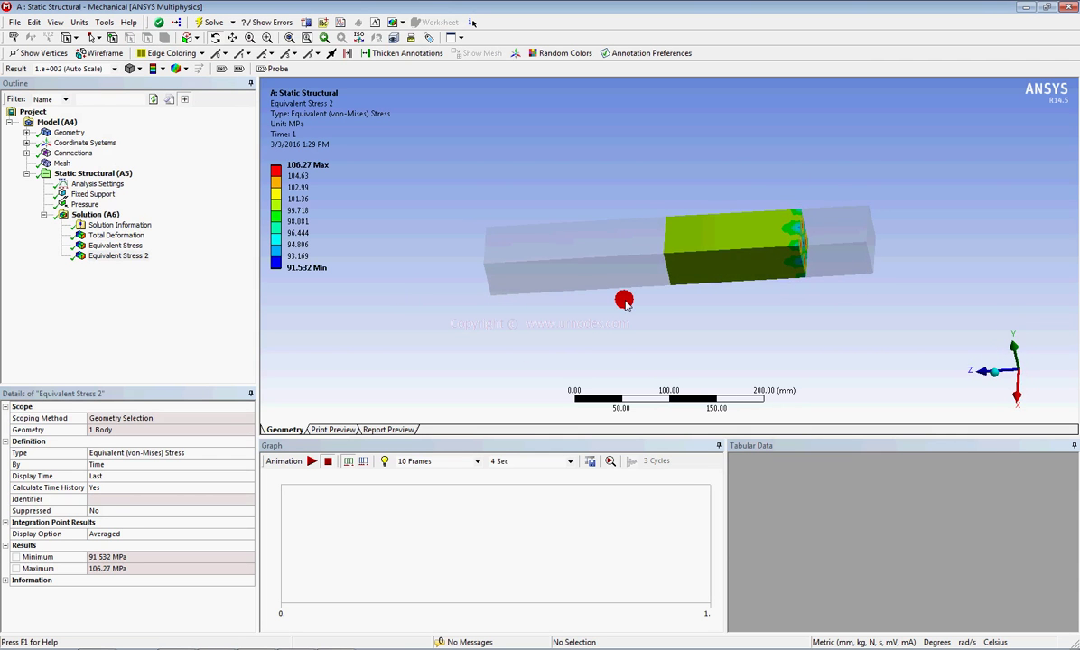
# Add a Stress Tool to the solution for checking the bar's safety factor.
pyautogui.click(104, 214)
pyautogui.click(464, 69)
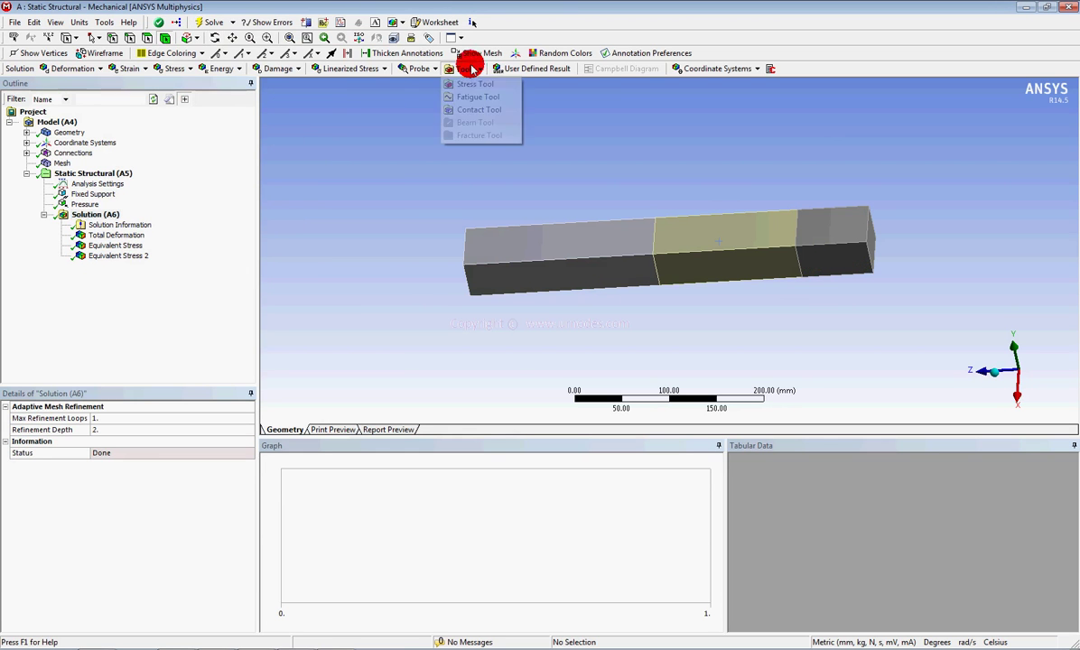
pyautogui.click(465, 84)
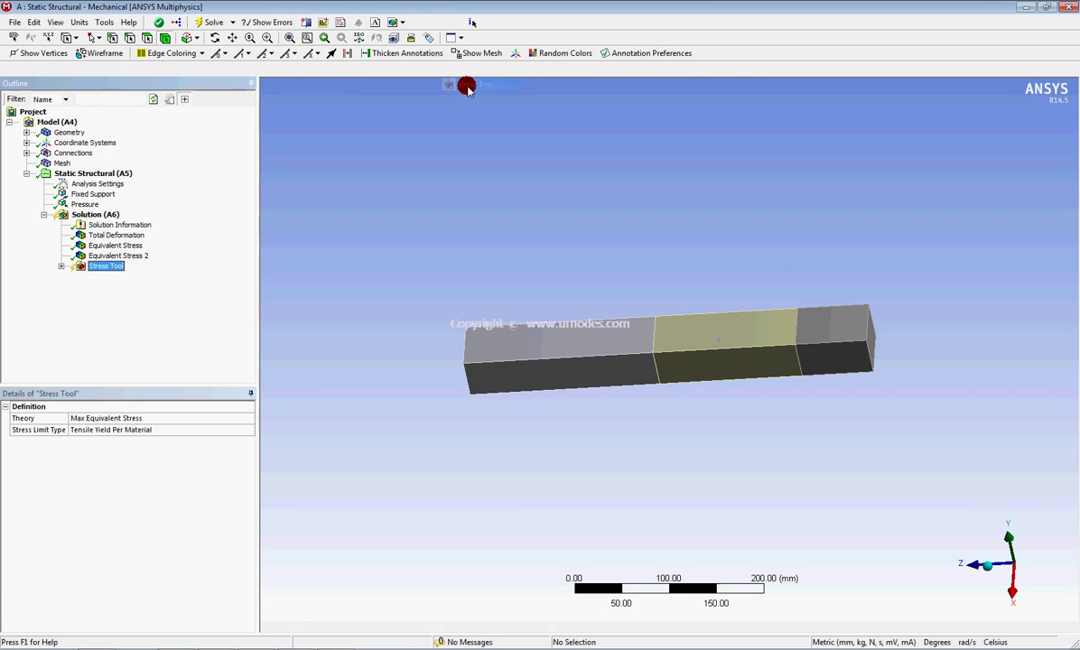
# Scope the Stress Tool's Safety Factor result to the middle body only and evaluate it.
pyautogui.click(679, 337)
pyautogui.click(63, 269)
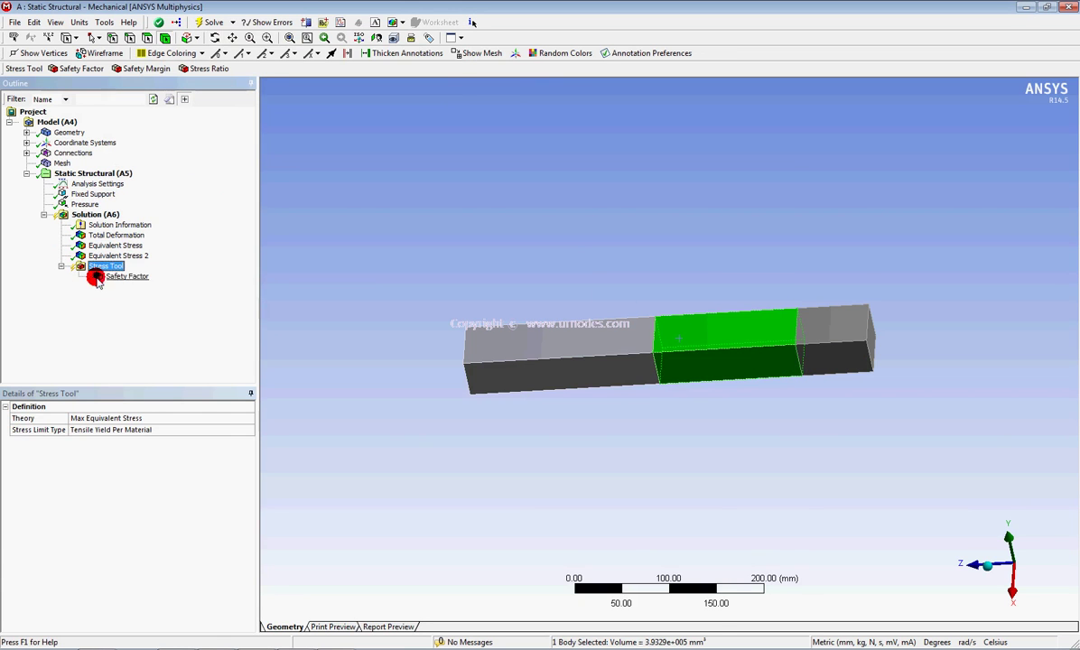
pyautogui.click(67, 277)
pyautogui.click(102, 431)
pyautogui.click(102, 430)
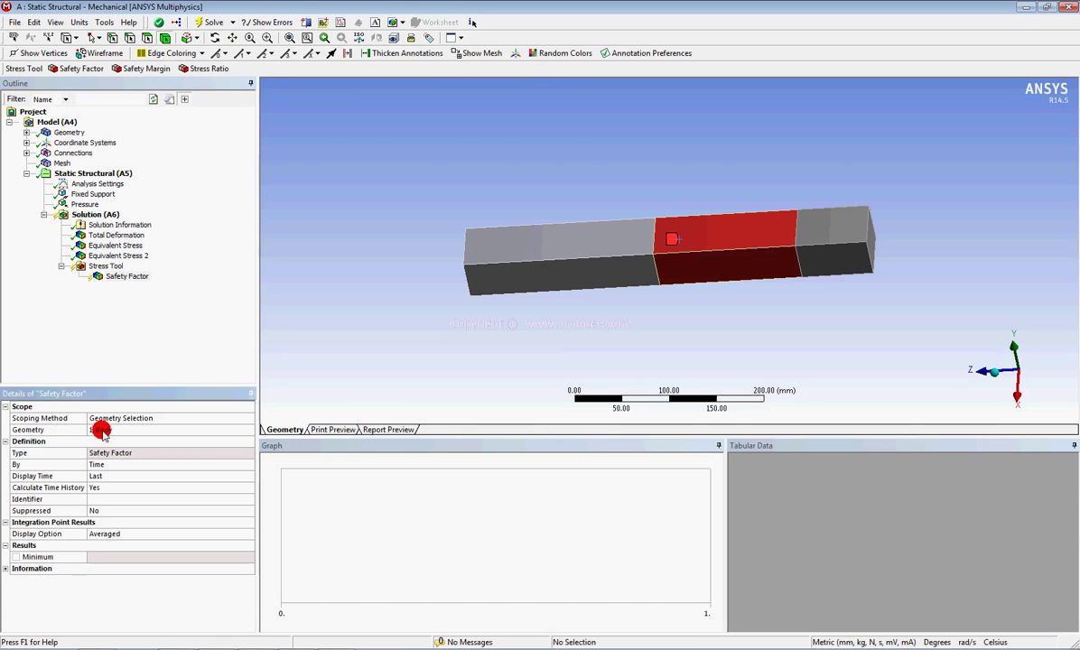
pyautogui.click(206, 21)
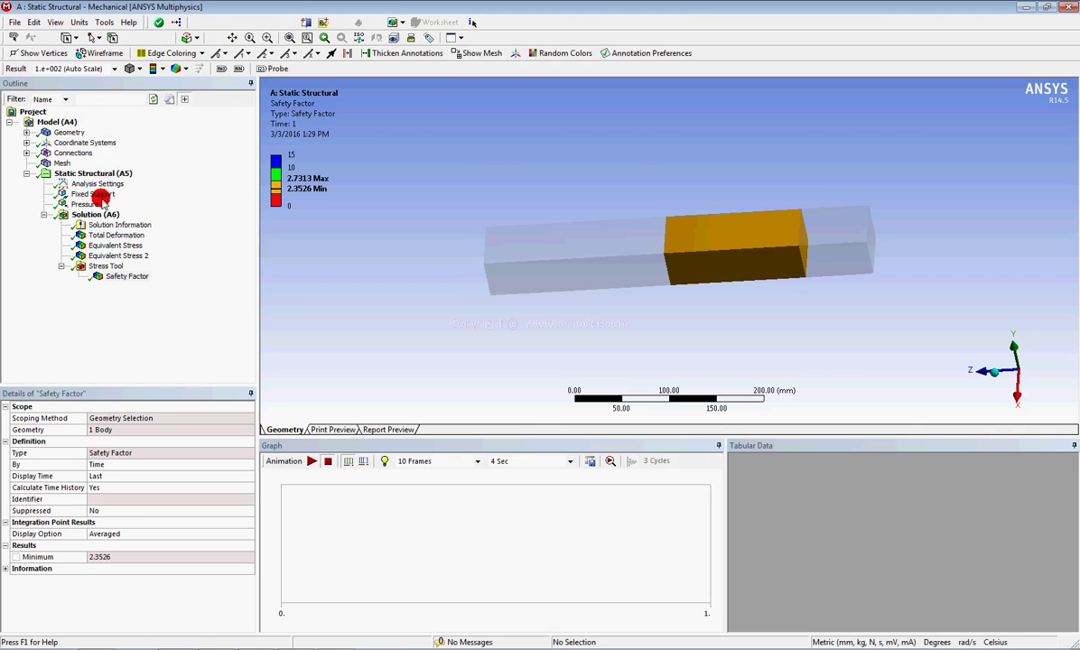
pyautogui.moveTo(603, 253); pyautogui.dragTo(615, 229, button='middle')
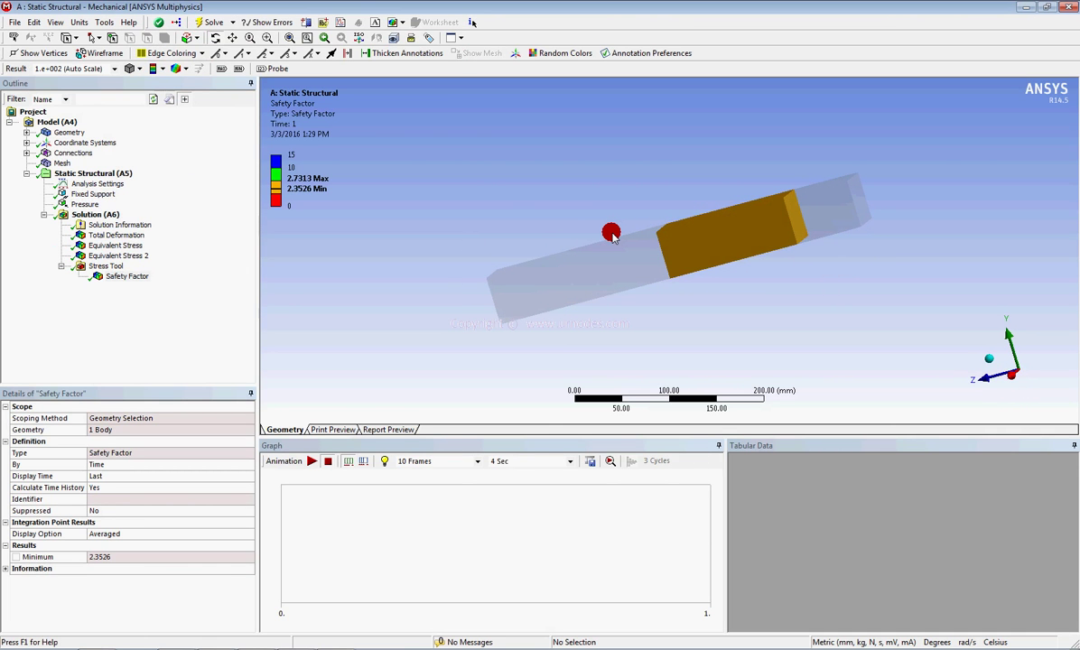